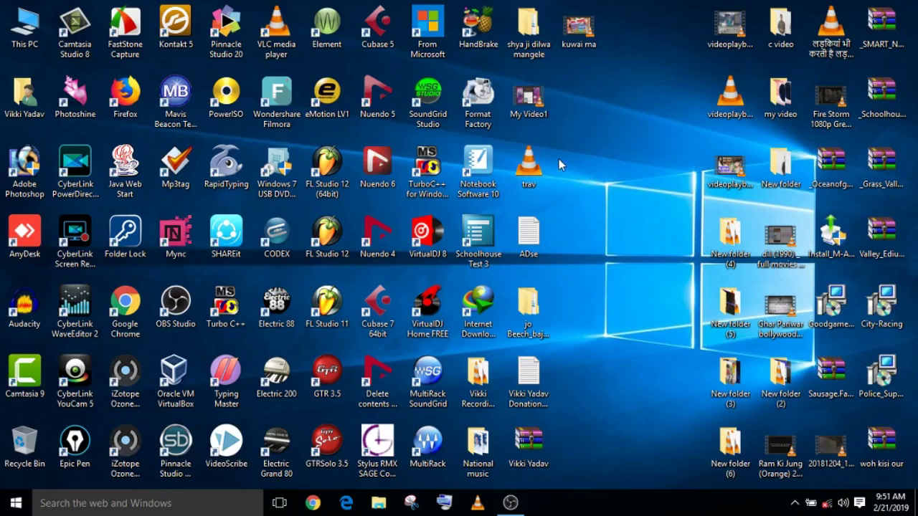
Launch Cubase 5, refresh the desktop while it loads, and dismiss the missing notation font warning.
double_click(385, 46)
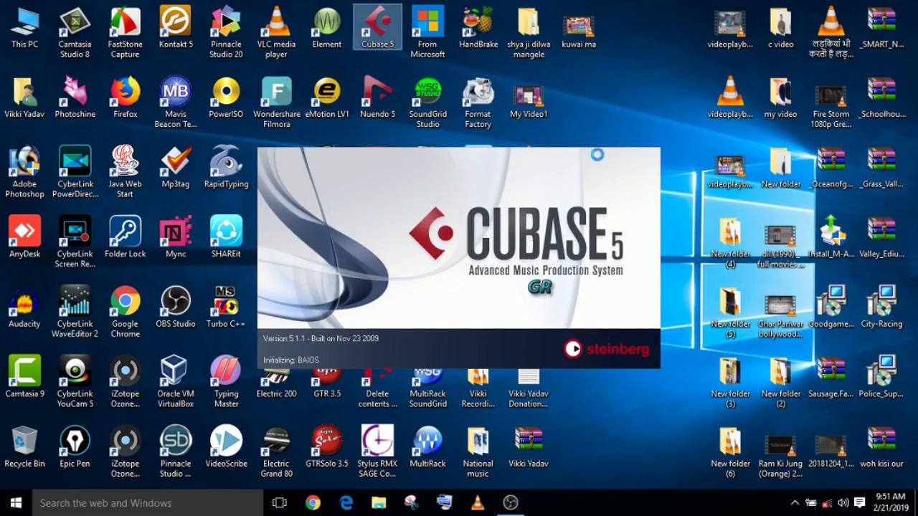
right_click(591, 117)
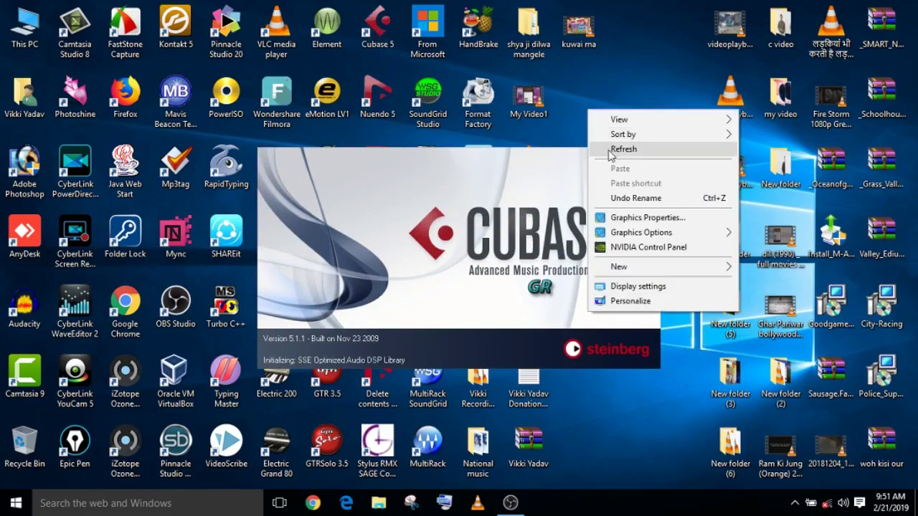
click(610, 149)
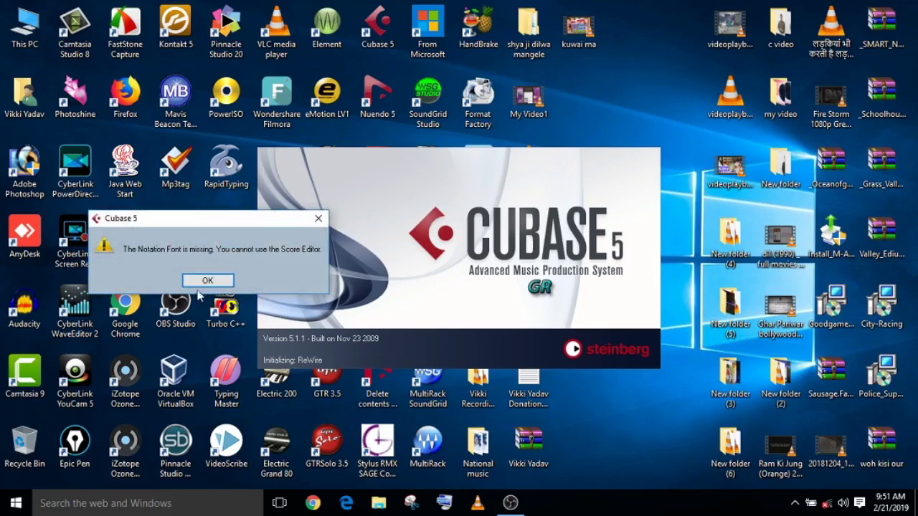
click(194, 284)
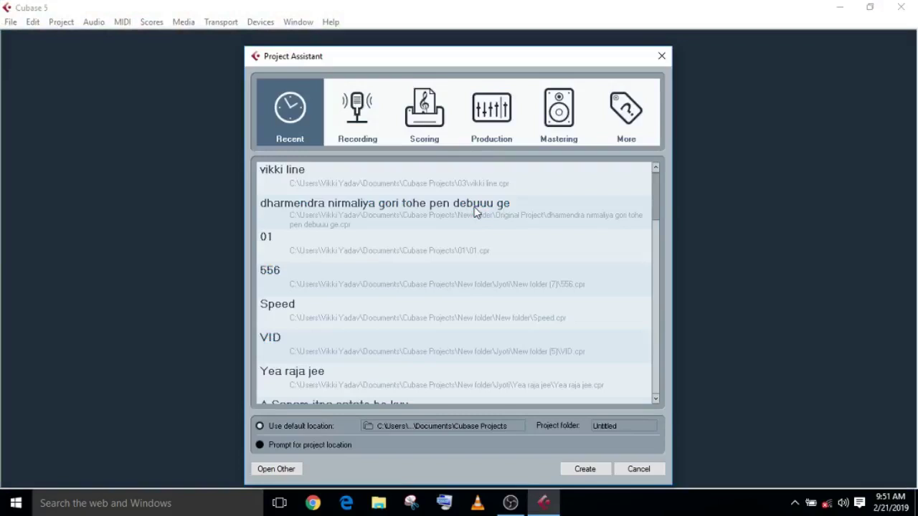
Open the recent project ending in "gori tohe pen debuuu ge" without resolving missing files, and place the cursor at the Audio 01 clip start near bar 141.
double_click(466, 211)
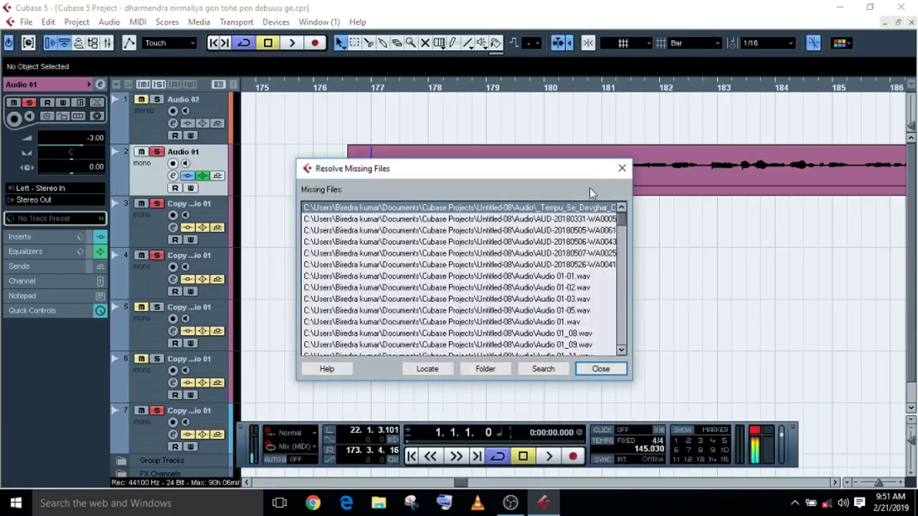
click(620, 169)
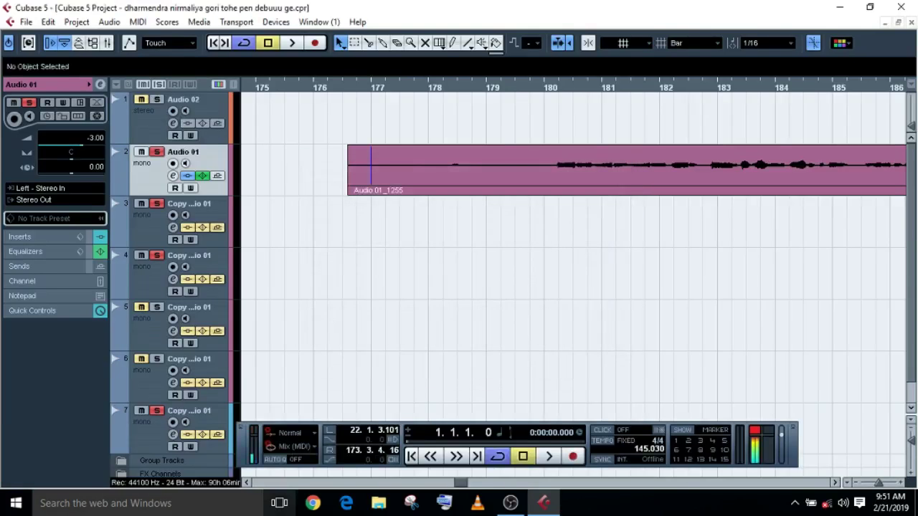
click(247, 484)
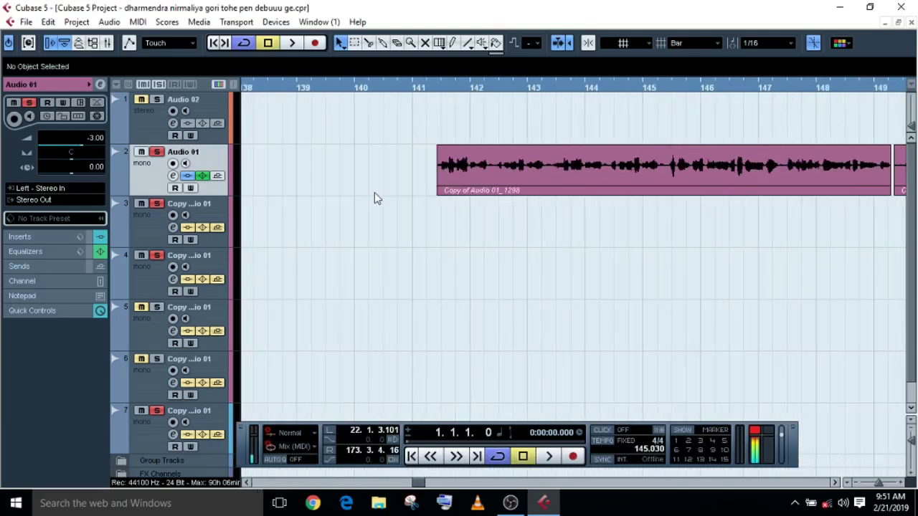
click(437, 87)
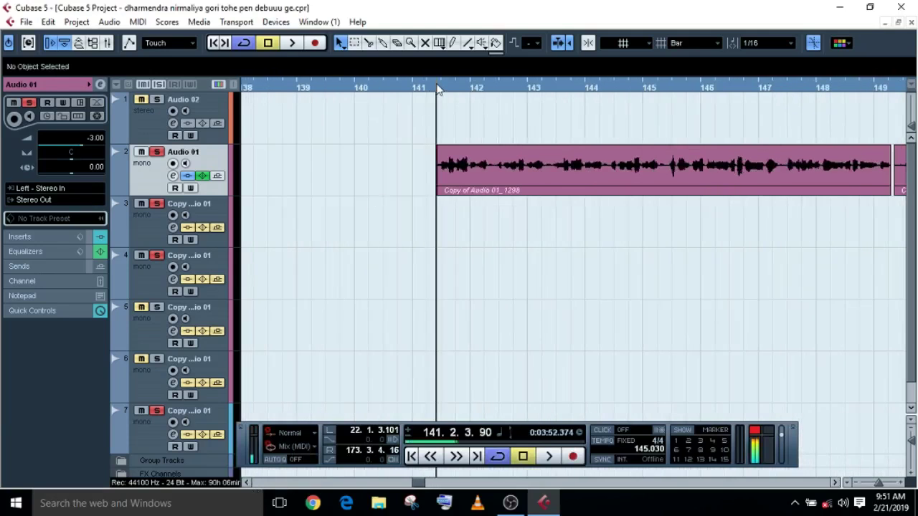
Open the channel settings of the Audio 01 track and apply the Basic Bd equalizer preset.
click(172, 175)
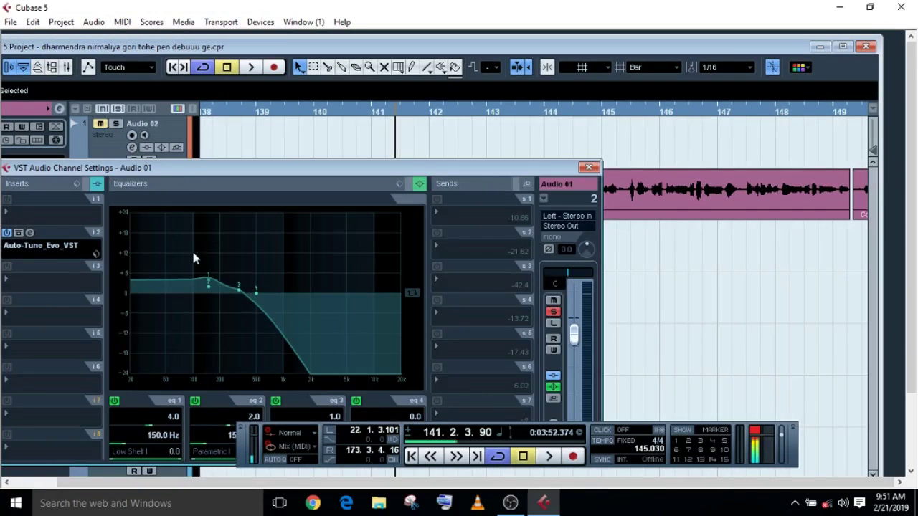
click(400, 183)
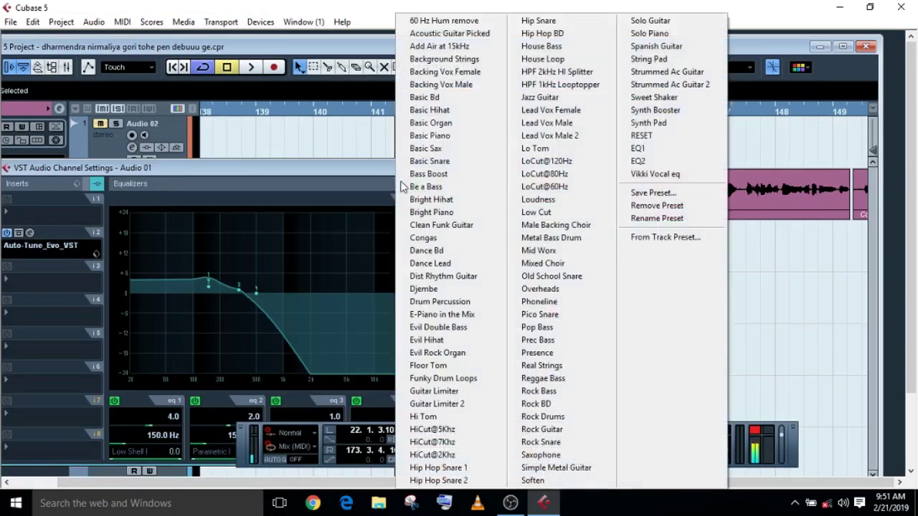
click(442, 100)
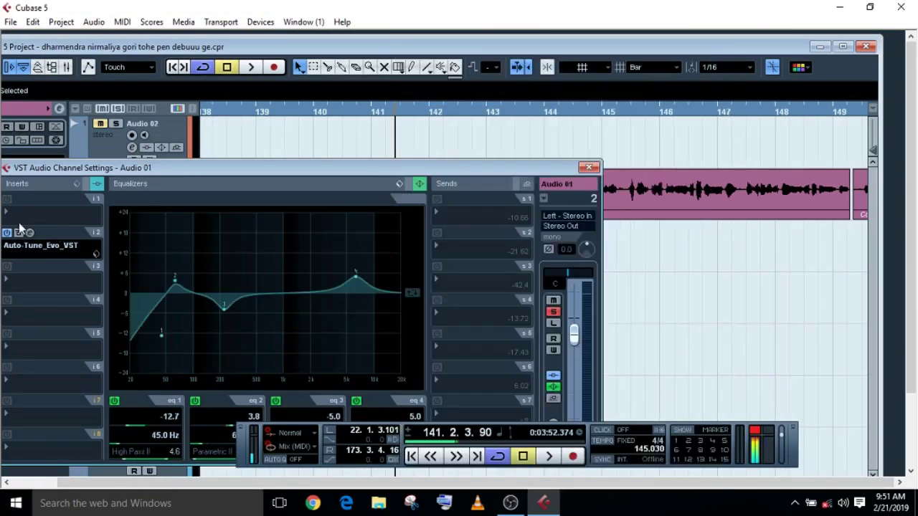
Load the API-2500 Mono dynamics effect into insert slot 1 of Audio 01.
click(19, 228)
mouse_move(98, 136)
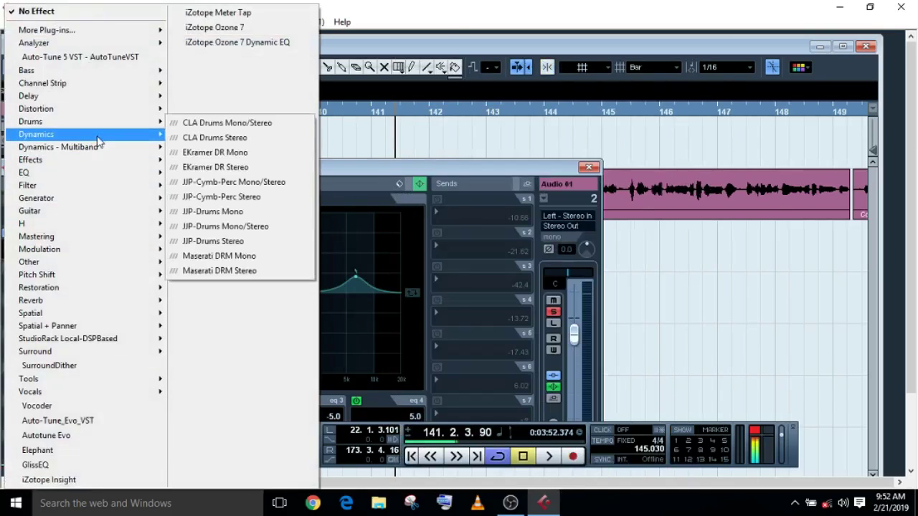
click(305, 21)
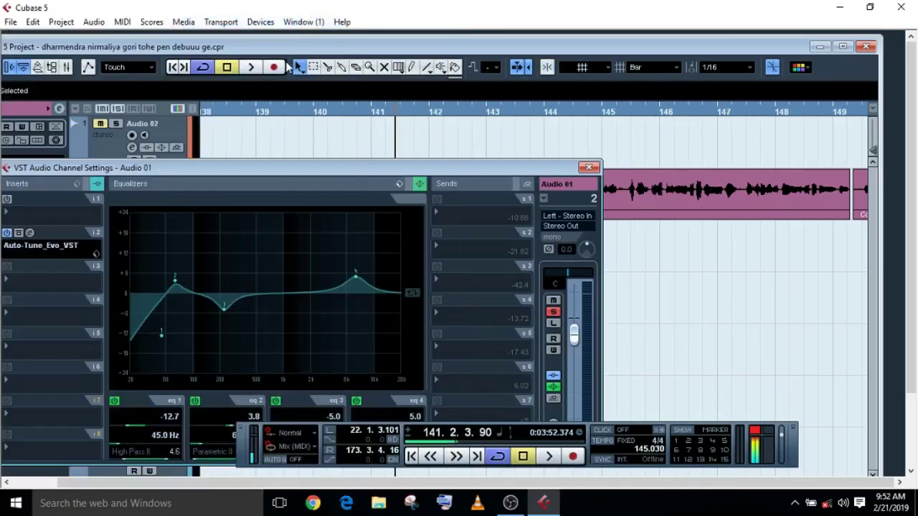
click(646, 252)
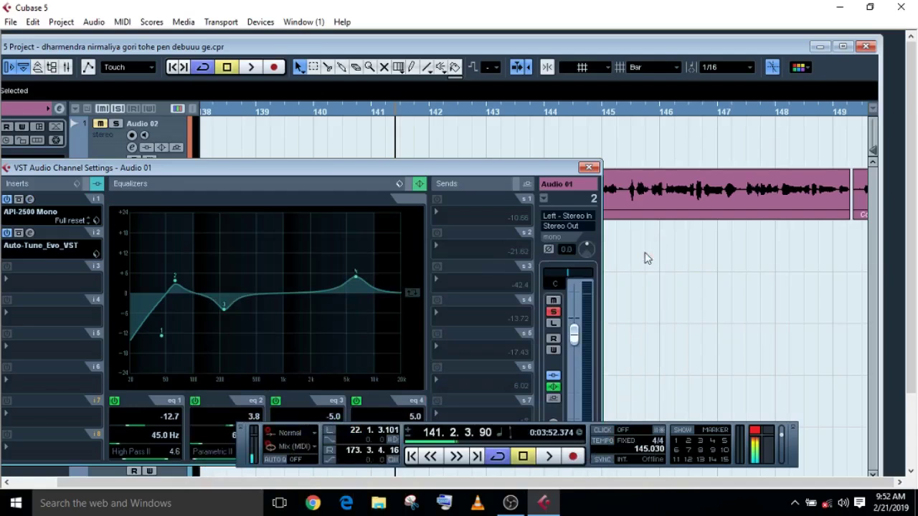
Replace the effect in insert slot 1 of Audio 01 with the MaxxVolume Mono dynamics plug-in.
click(6, 230)
mouse_move(138, 134)
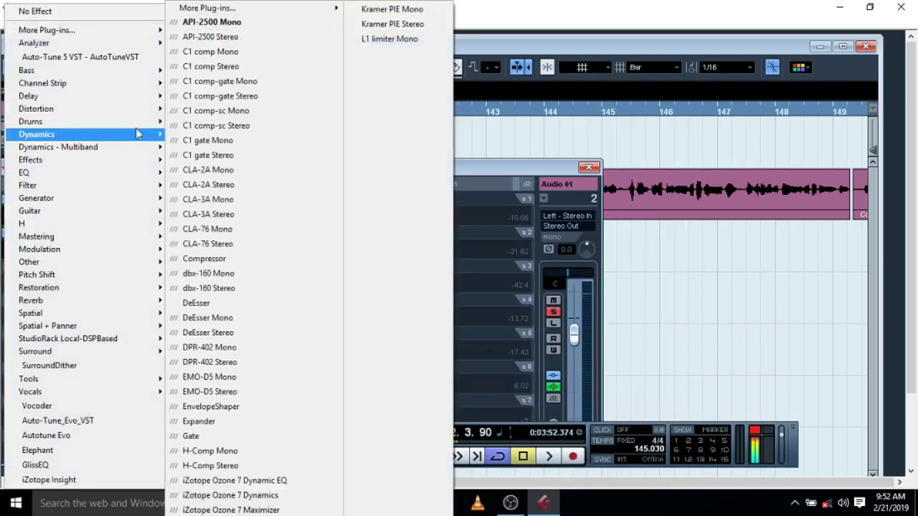
mouse_move(269, 11)
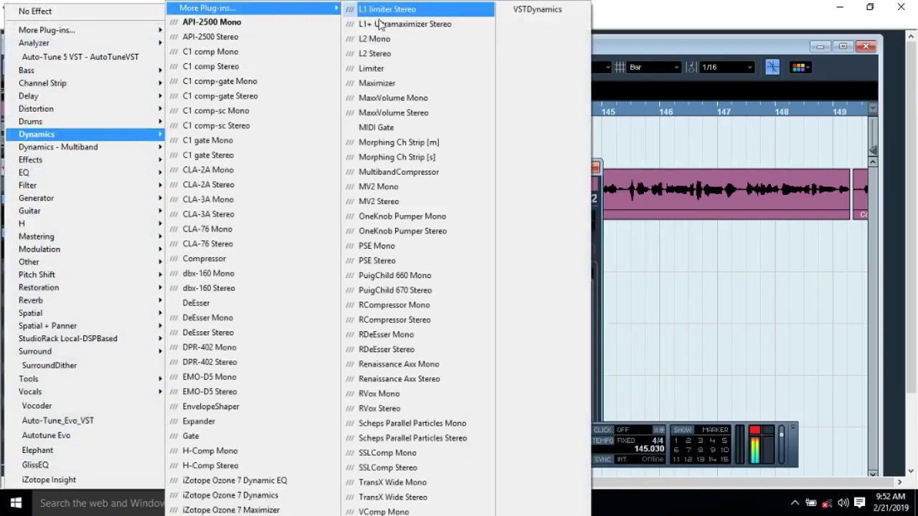
click(393, 102)
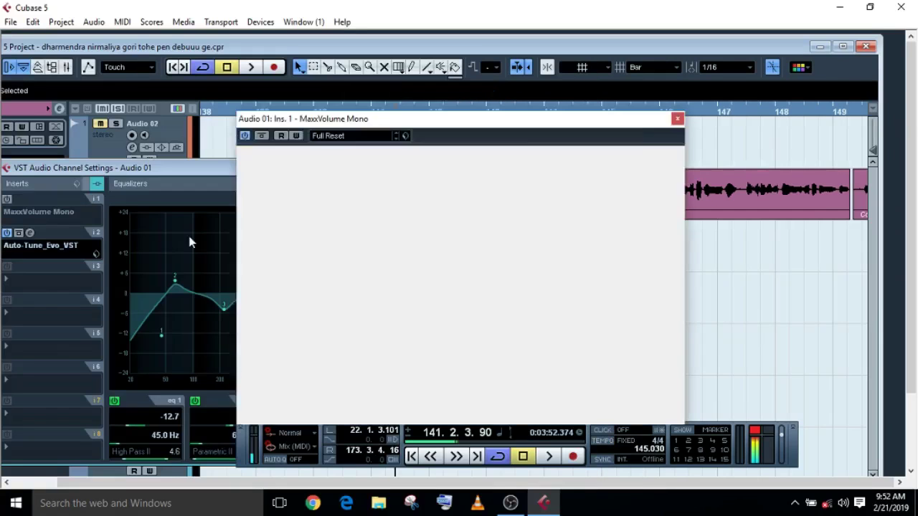
Load the MIDI Gate dynamics plug-in into insert slot 3 of Audio 01.
click(18, 286)
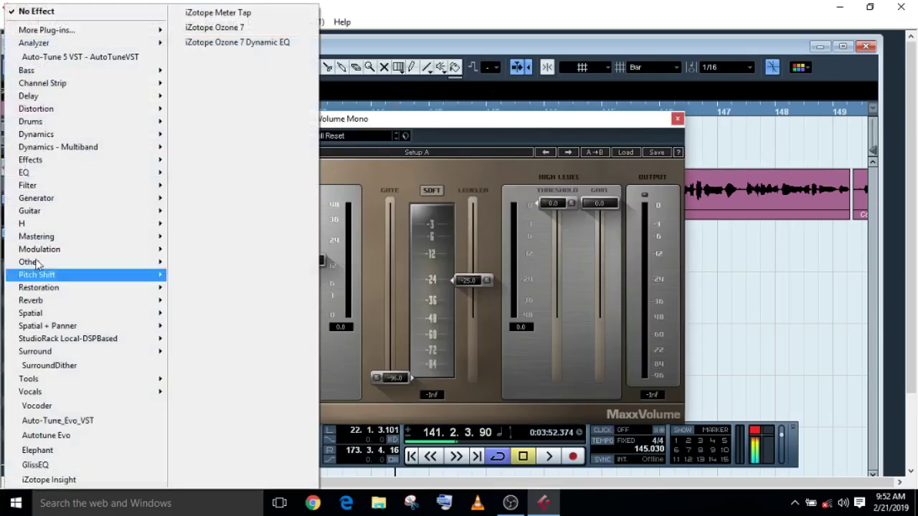
mouse_move(36, 134)
mouse_move(280, 9)
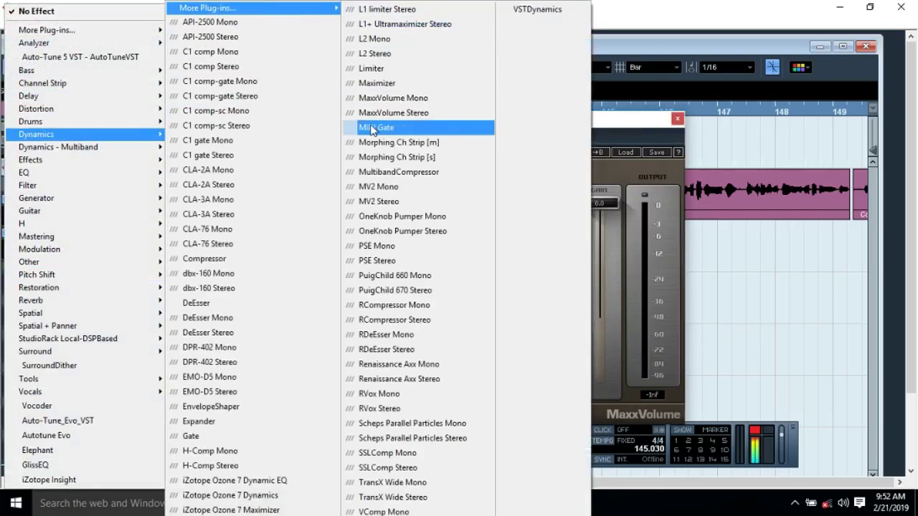
click(398, 128)
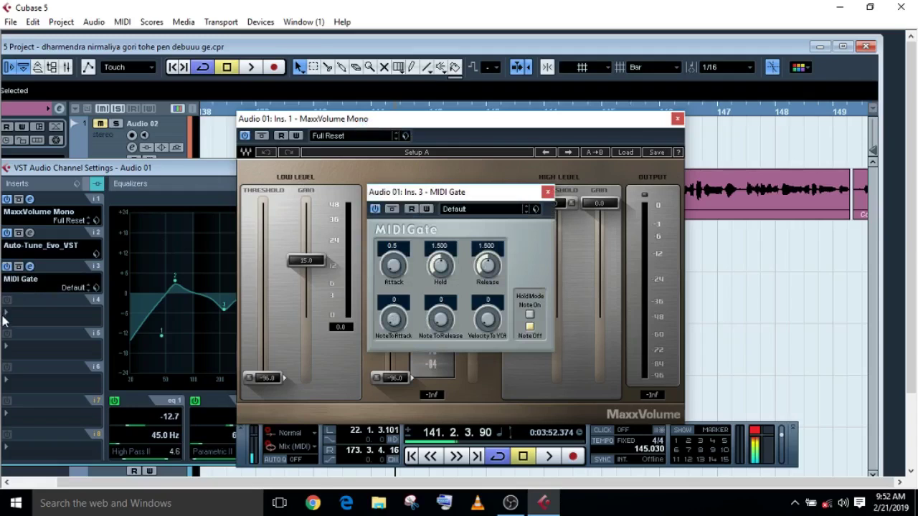
Load the MultibandCompressor into insert slot 4 of Audio 01 and move its window clear of the insert list.
click(6, 320)
mouse_move(36, 134)
mouse_move(282, 7)
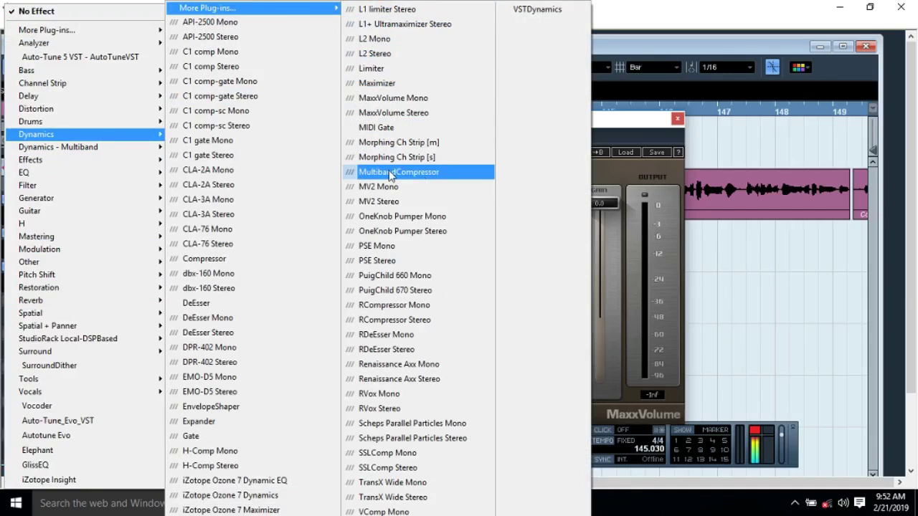
click(389, 175)
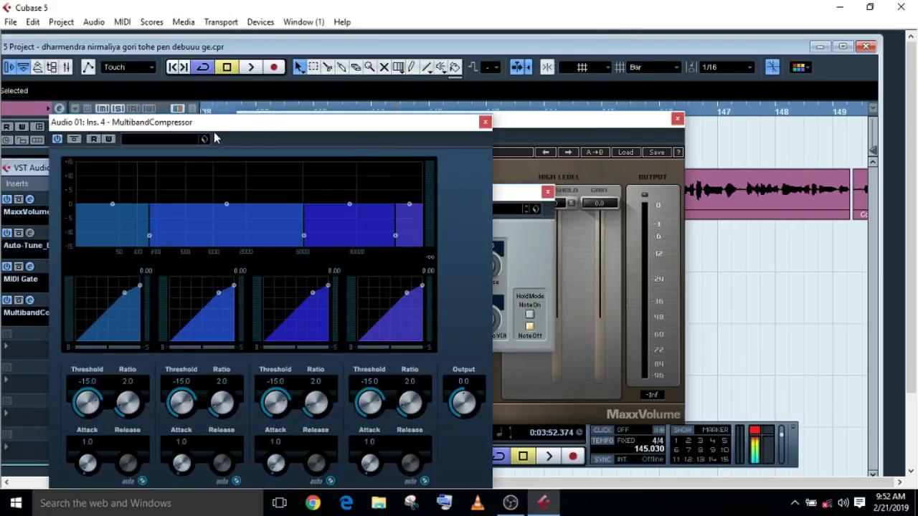
drag(213, 131, 506, 137)
Load MV2 Mono into insert slot 5 and OneKnob Pumper Mono into insert slot 6 of Audio 01.
click(45, 345)
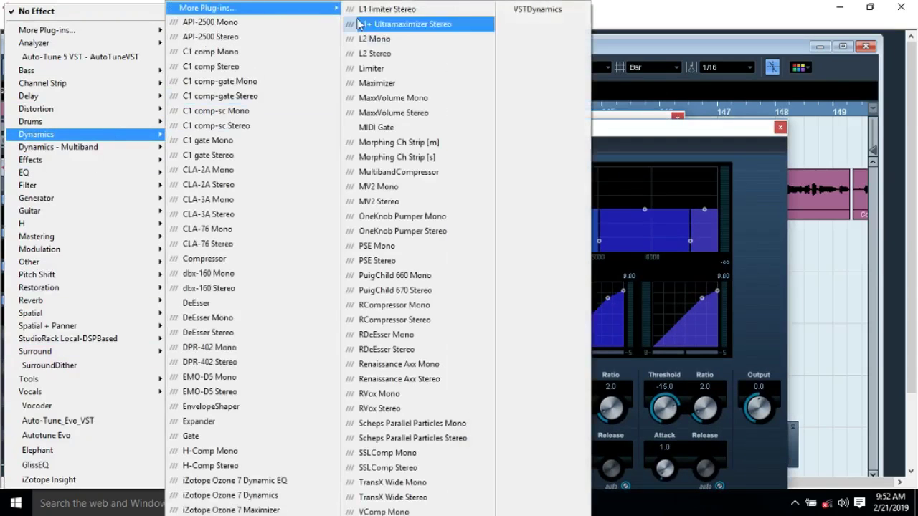
click(402, 195)
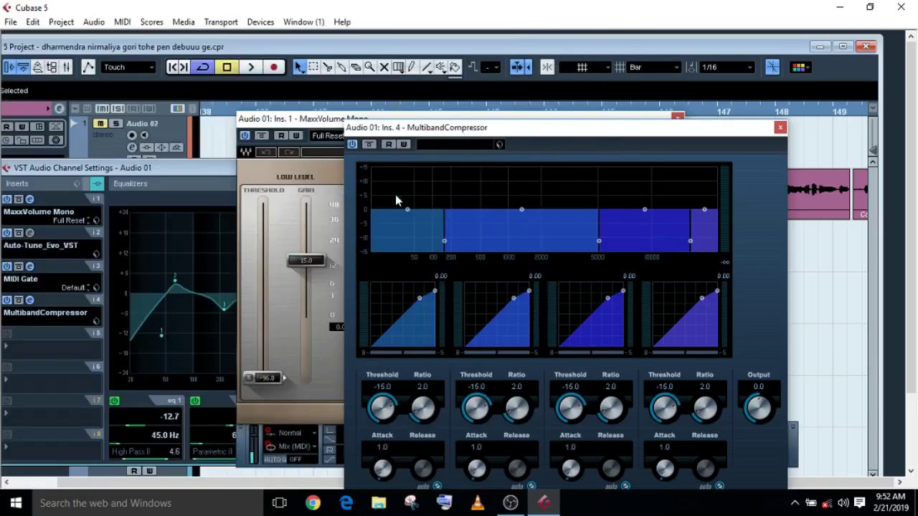
click(16, 385)
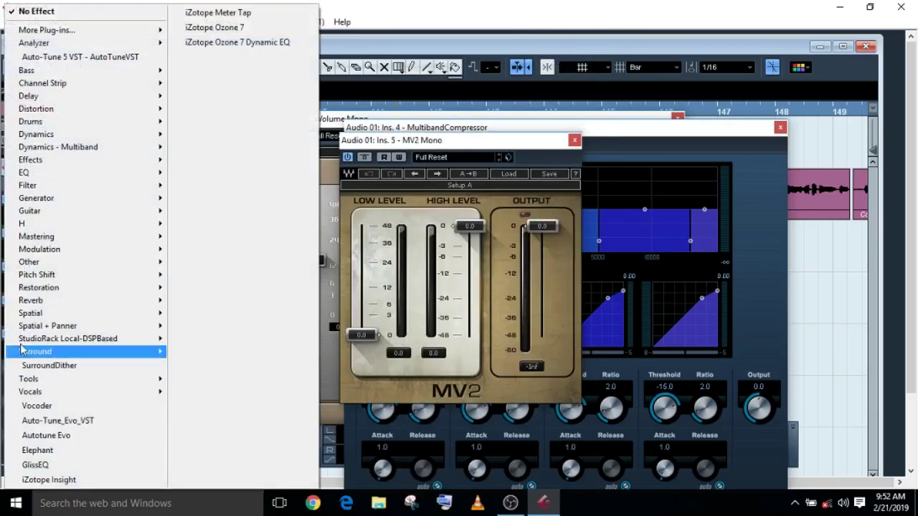
mouse_move(36, 134)
mouse_move(286, 7)
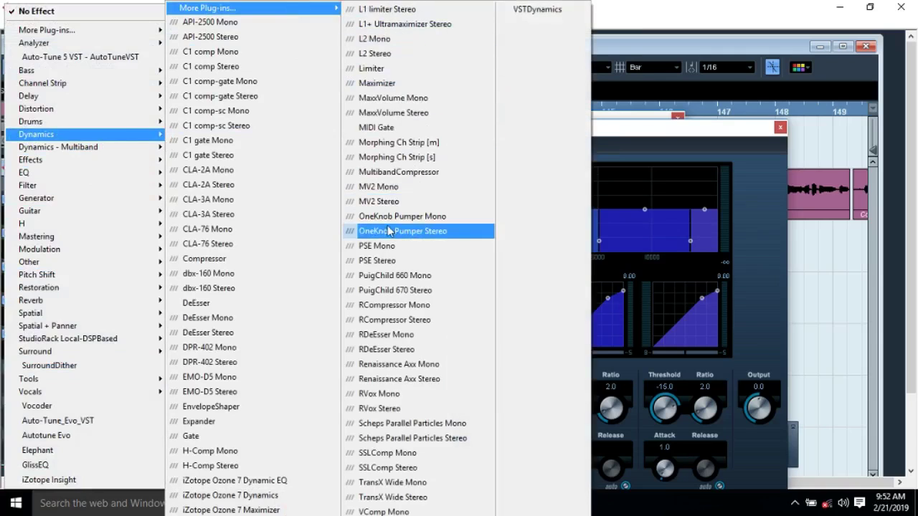
click(388, 216)
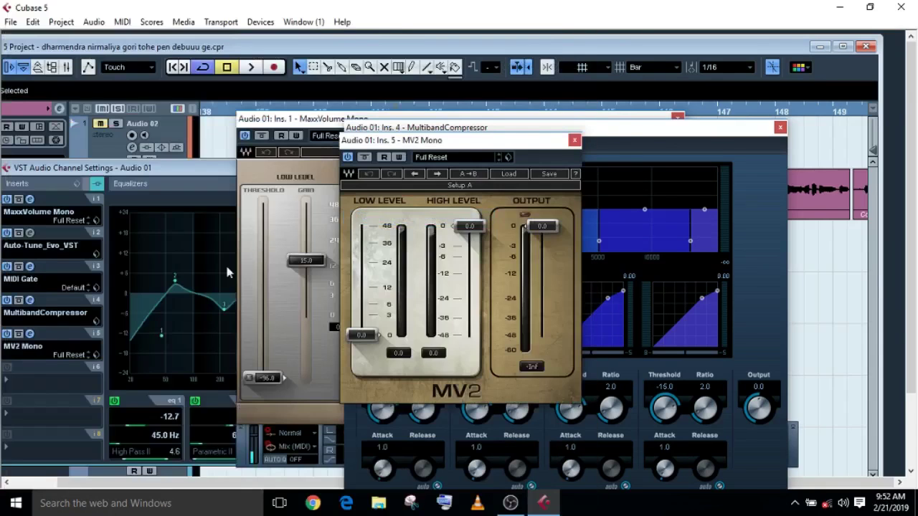
Load the PSE Mono dynamics plug-in into insert slot 7 of Audio 01.
click(13, 422)
mouse_move(132, 140)
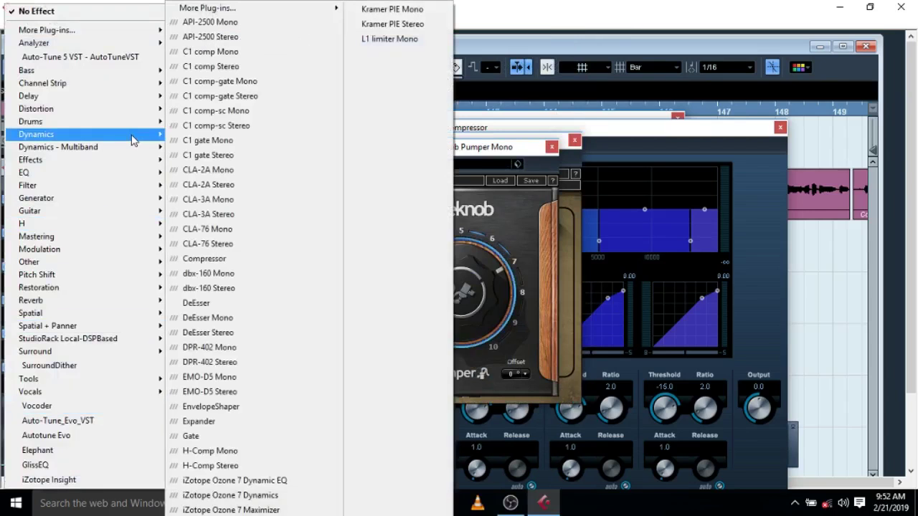
mouse_move(286, 9)
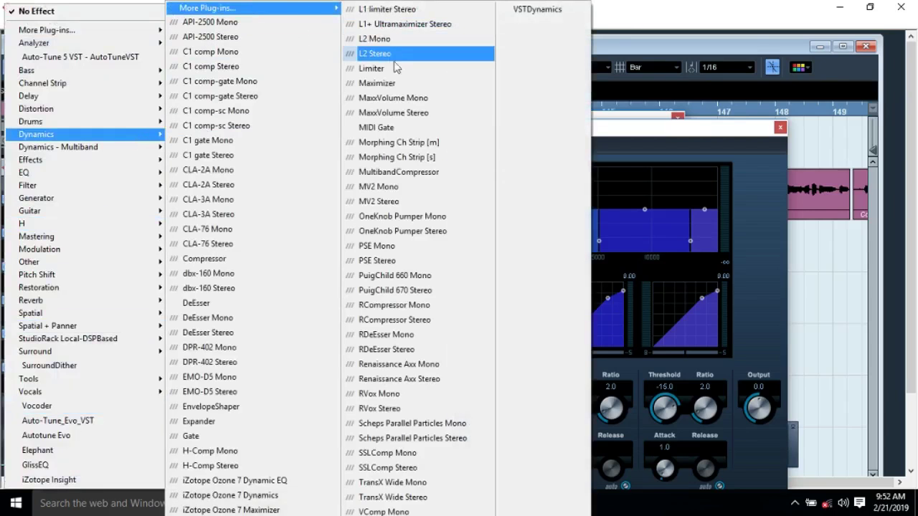
click(376, 247)
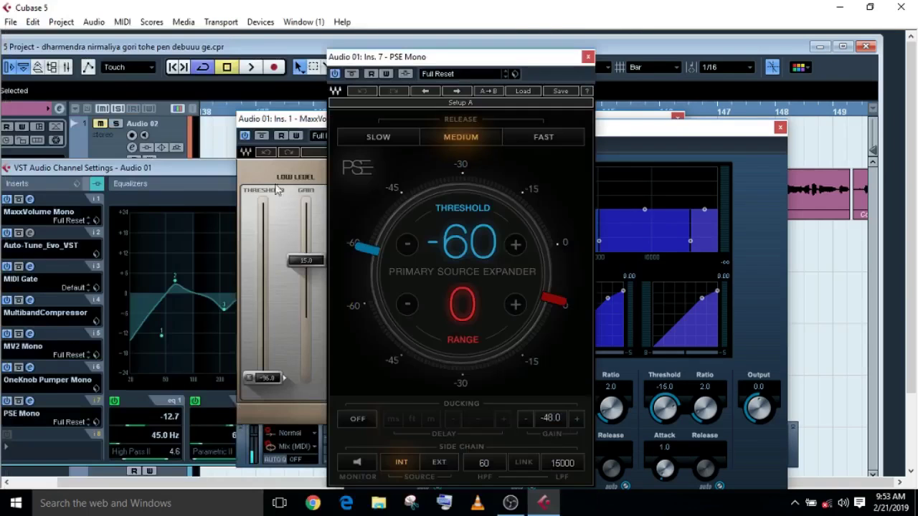
Load the PuigChild 660 Mono dynamics plug-in into insert slot 8 of Audio 01.
click(12, 451)
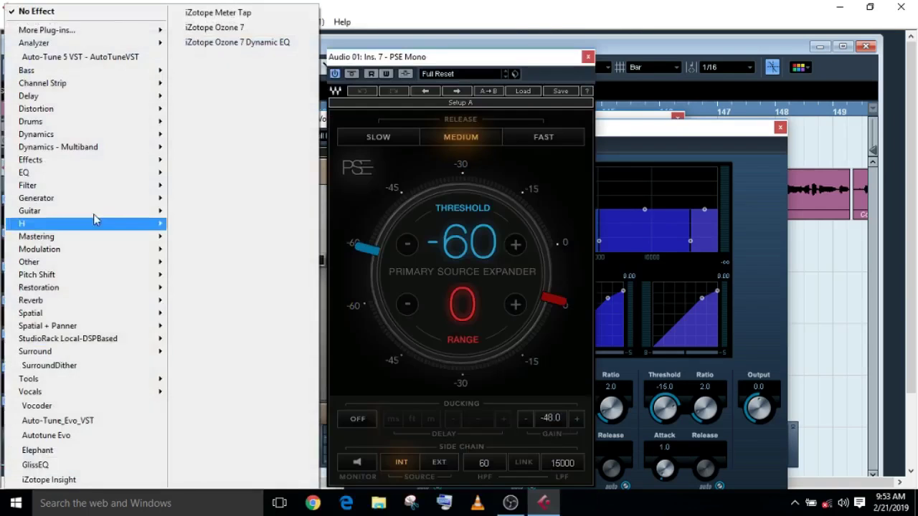
mouse_move(132, 136)
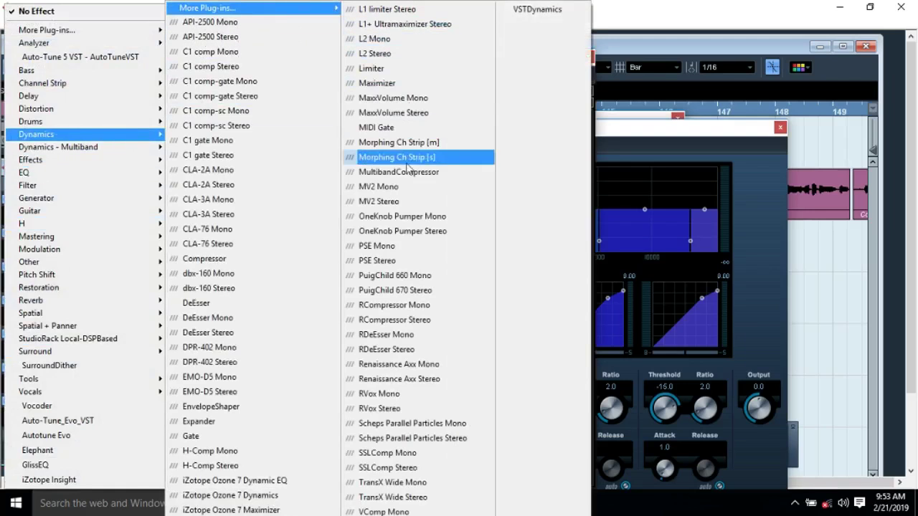
click(408, 279)
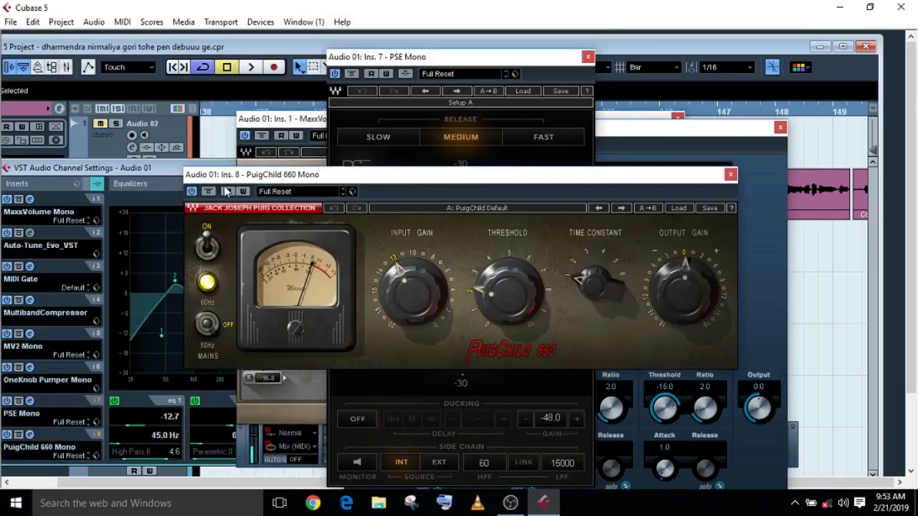
Switch off the PuigChild 660 Mono and PSE Mono effects, moving both plug-in windows lower to uncover the ones behind.
drag(300, 180, 228, 333)
click(119, 344)
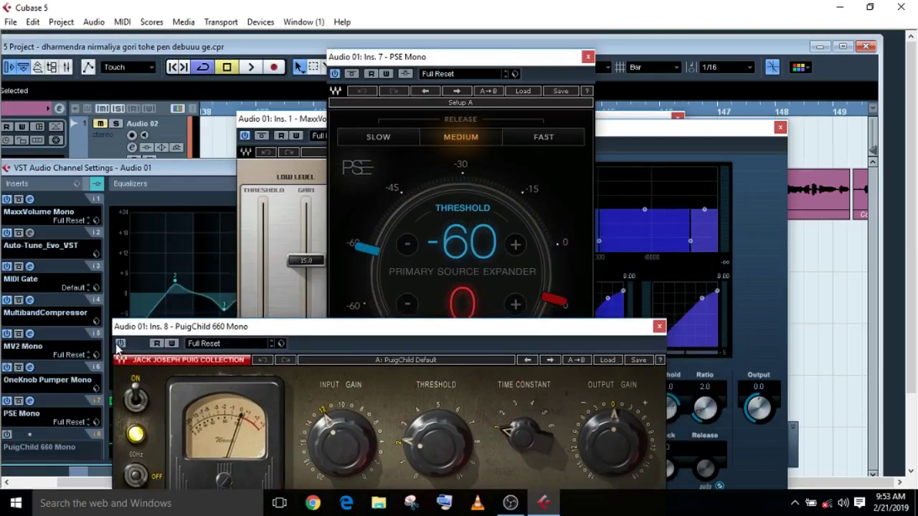
drag(373, 57, 131, 331)
click(93, 347)
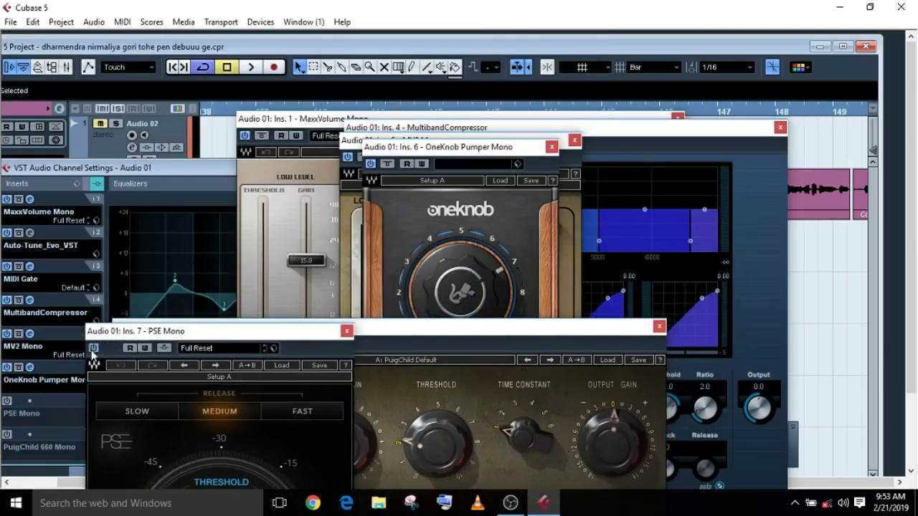
Switch off OneKnob Pumper Mono, MV2 Mono and MaxxVolume Mono on Audio 01, moving each plug-in window lower to uncover the ones behind.
drag(393, 147, 142, 350)
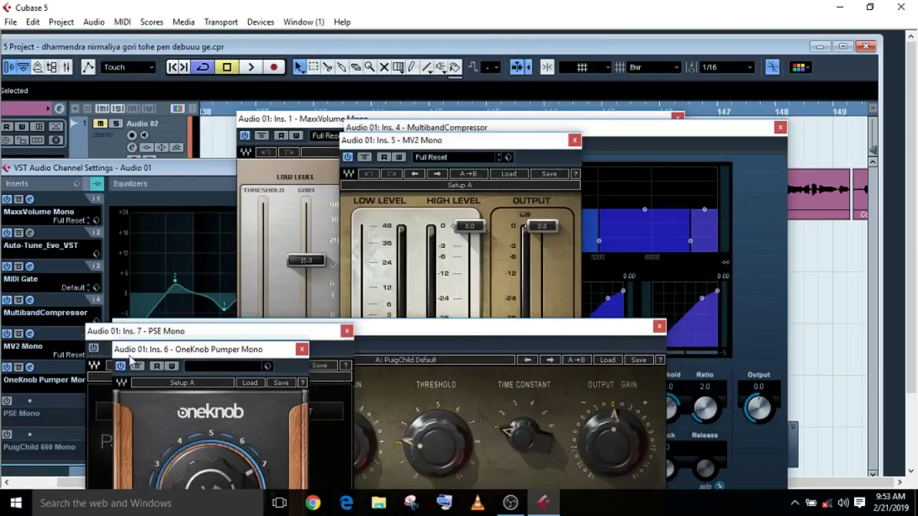
click(120, 366)
drag(402, 140, 194, 338)
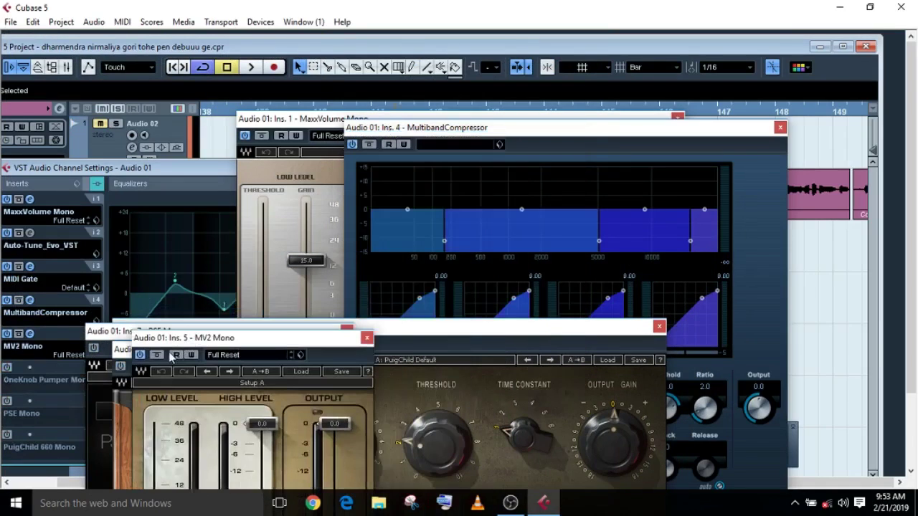
click(140, 355)
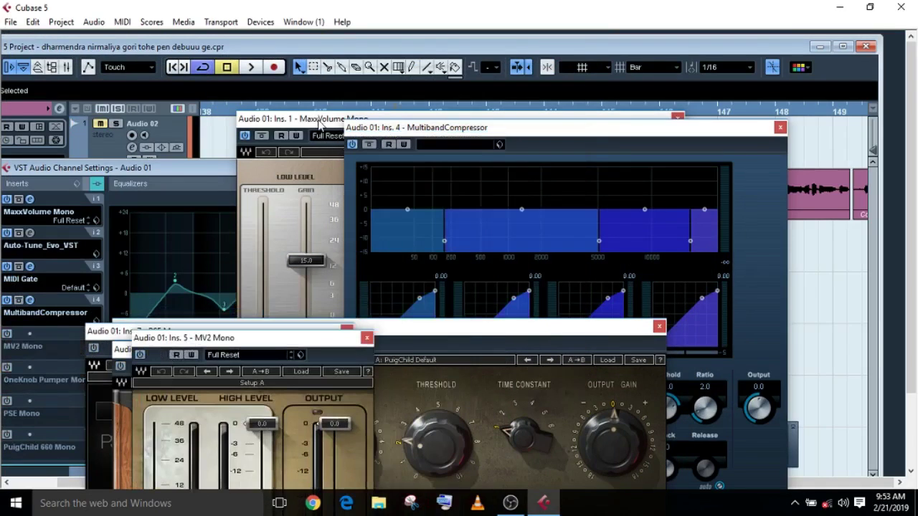
drag(319, 123, 176, 359)
click(101, 372)
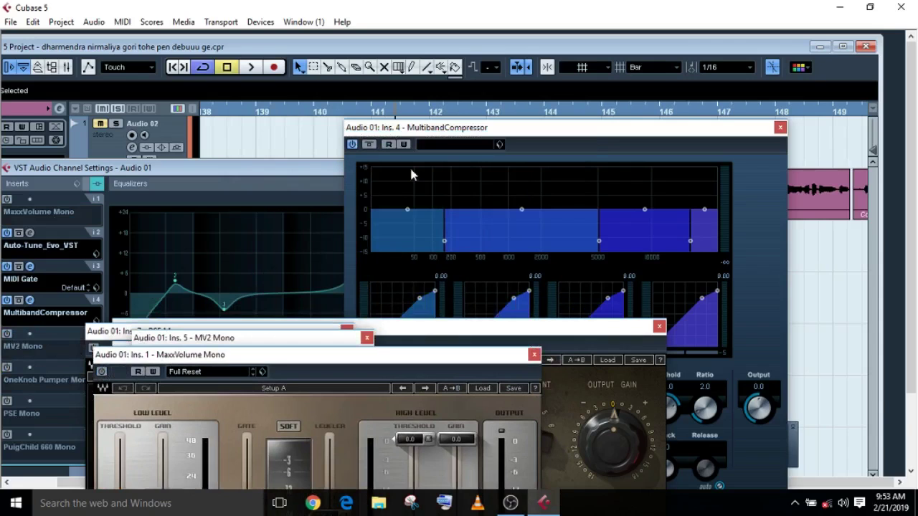
Close the Audio 01 channel settings and switch off MultibandCompressor, moving its window lower to uncover the MIDI Gate window.
drag(451, 133, 439, 284)
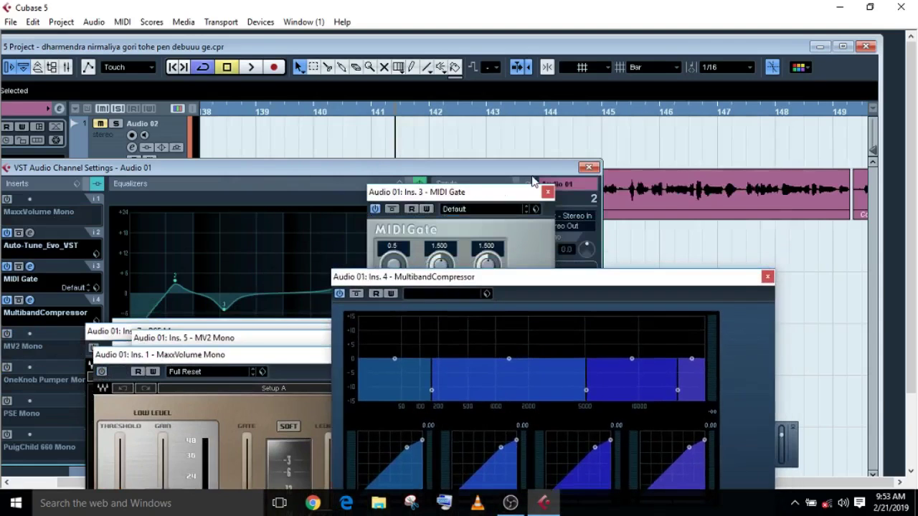
click(589, 167)
drag(455, 286, 415, 332)
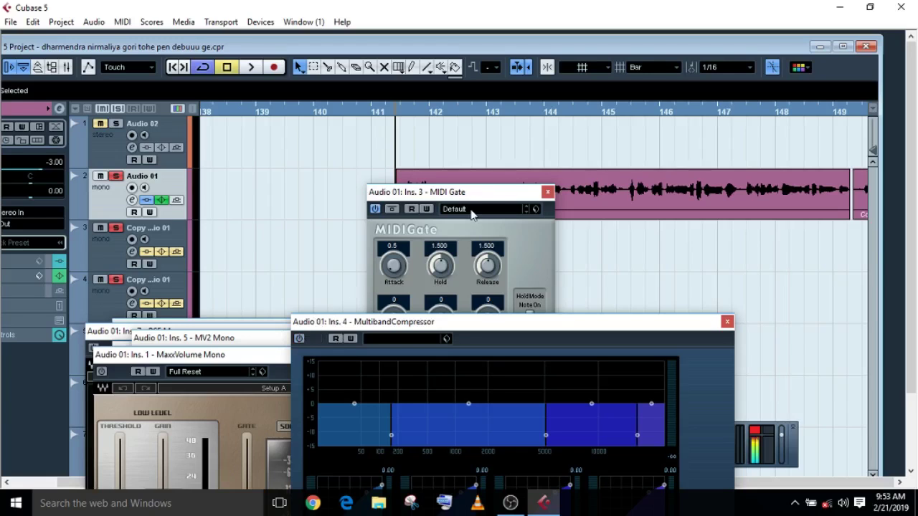
Move the MIDI Gate window clear of the Audio 01 clip and play the track with the effect switched on.
drag(458, 192, 323, 236)
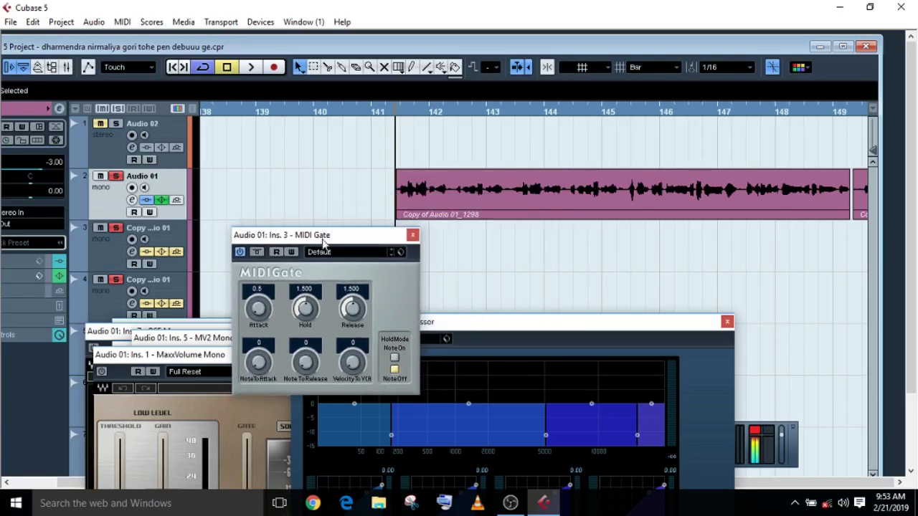
click(328, 254)
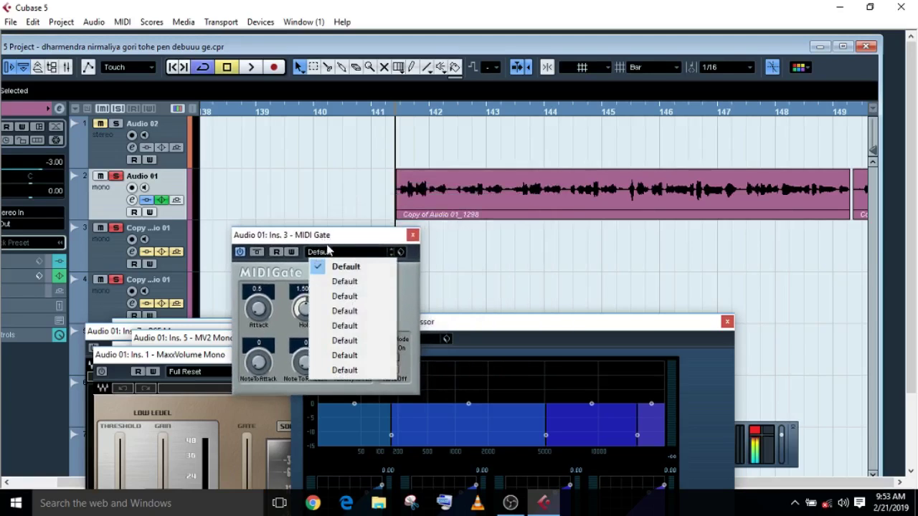
click(341, 238)
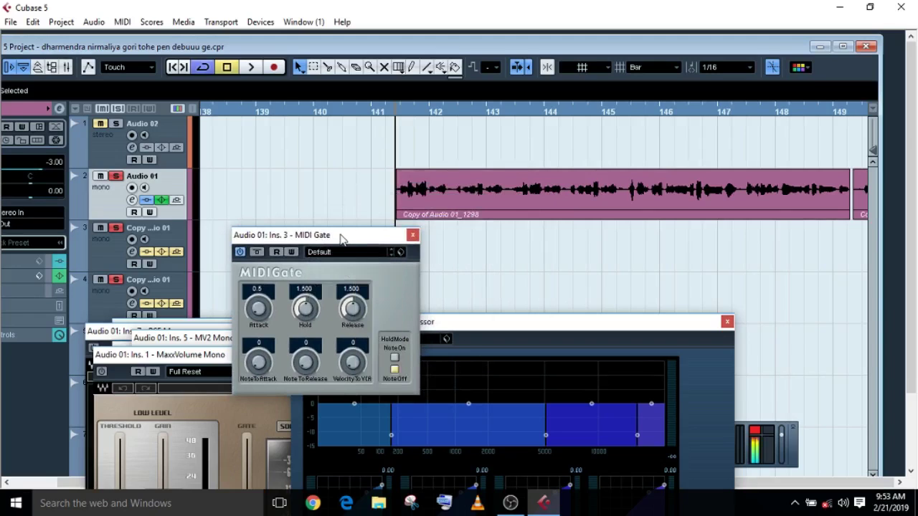
key(space)
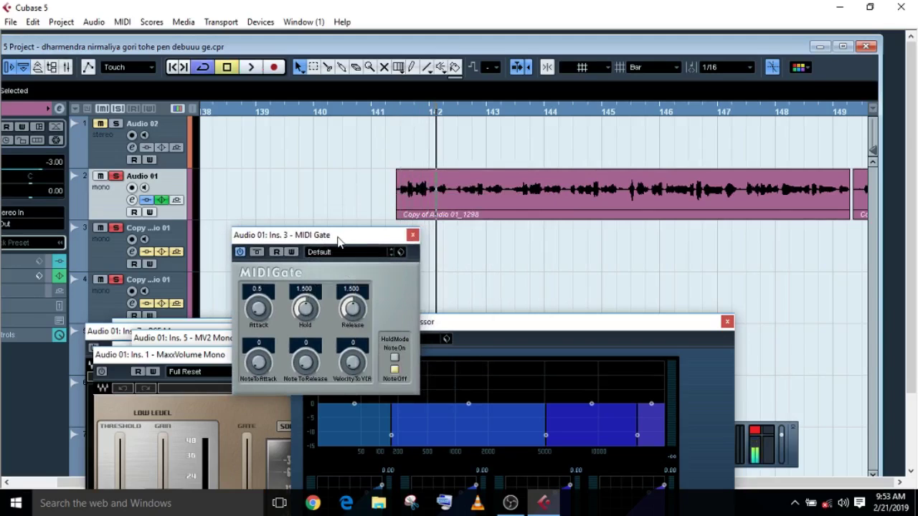
key(space)
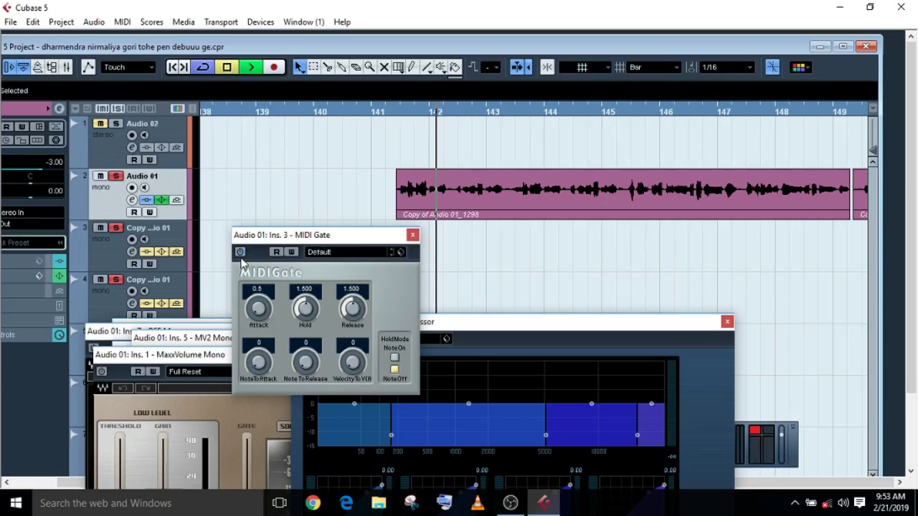
Select the second Default preset in MIDI Gate while it is bypassed, and compare playback with the effect switched off.
click(352, 252)
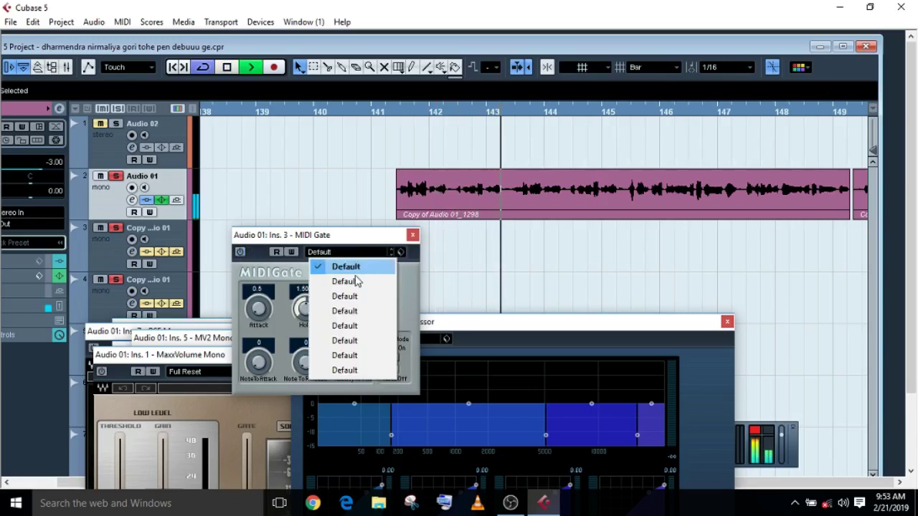
click(356, 281)
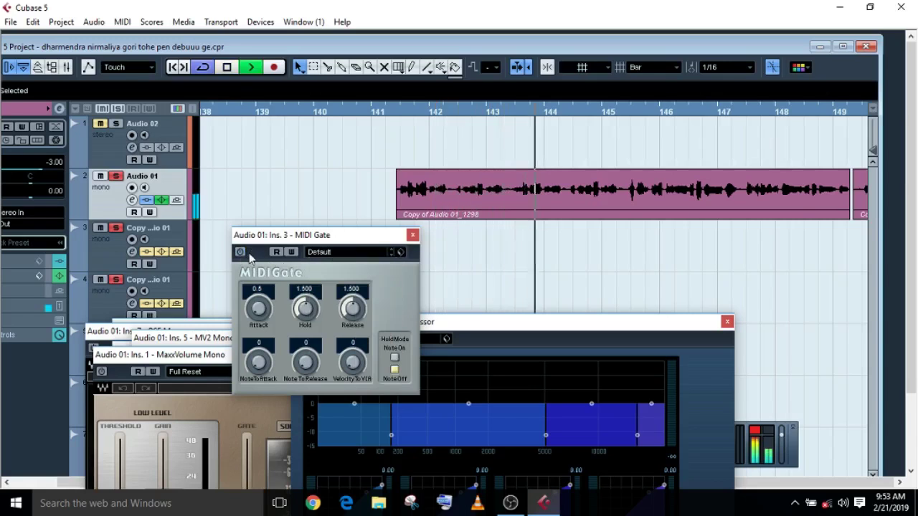
key(space)
click(358, 252)
click(358, 252)
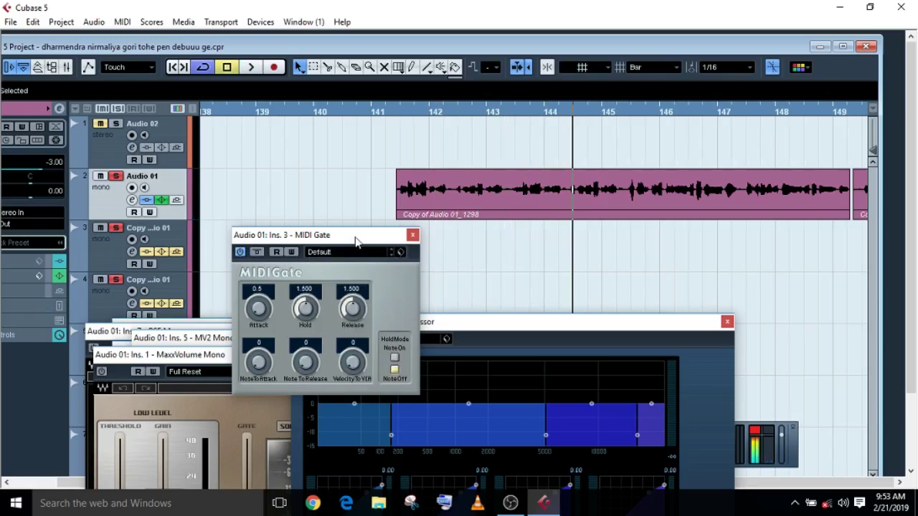
Set MIDI Gate's Hold Mode to Note On and play a short stretch of Audio 01.
click(394, 355)
key(space)
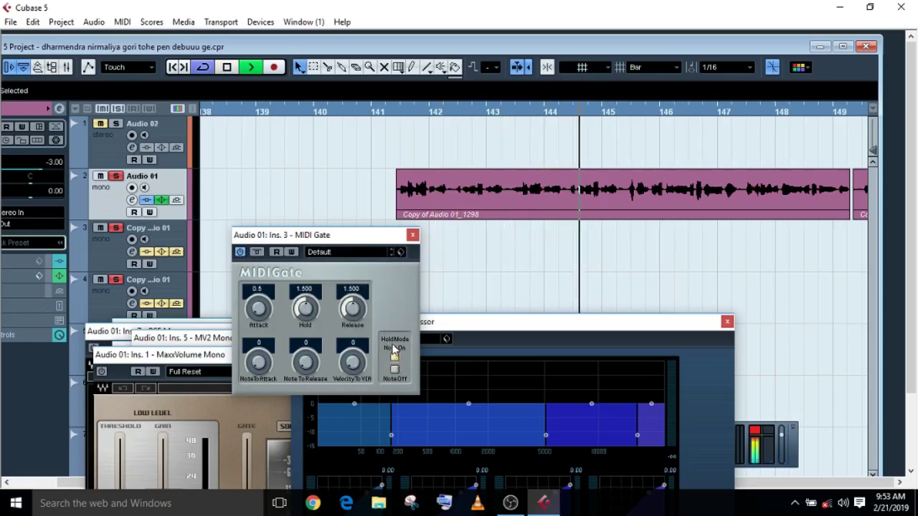
key(space)
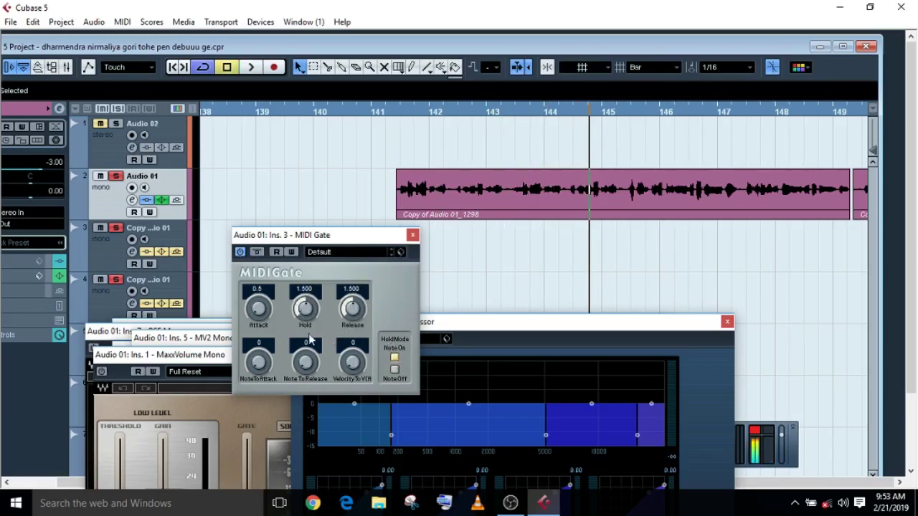
Load the third Default preset in MIDI Gate and play a short stretch of Audio 01.
click(347, 256)
click(324, 297)
key(space)
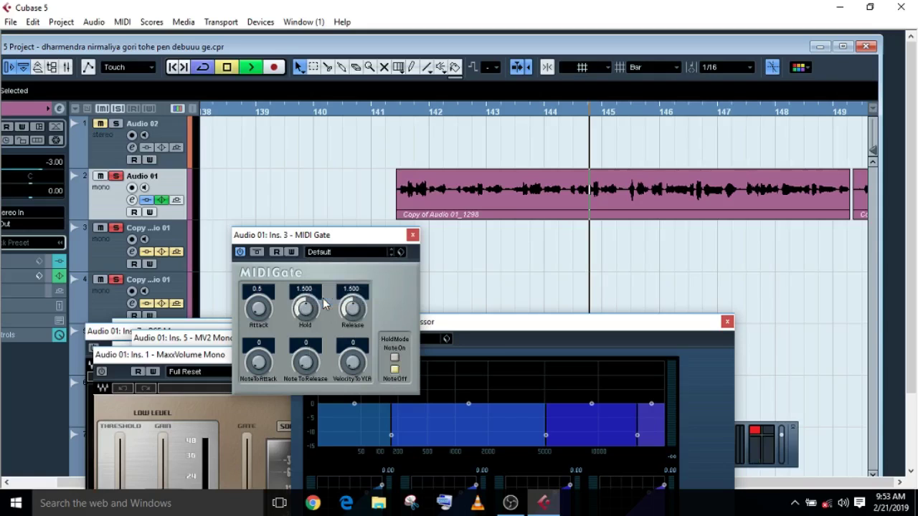
key(space)
Load the fifth Default preset in MIDI Gate and play a short stretch of Audio 01.
click(338, 252)
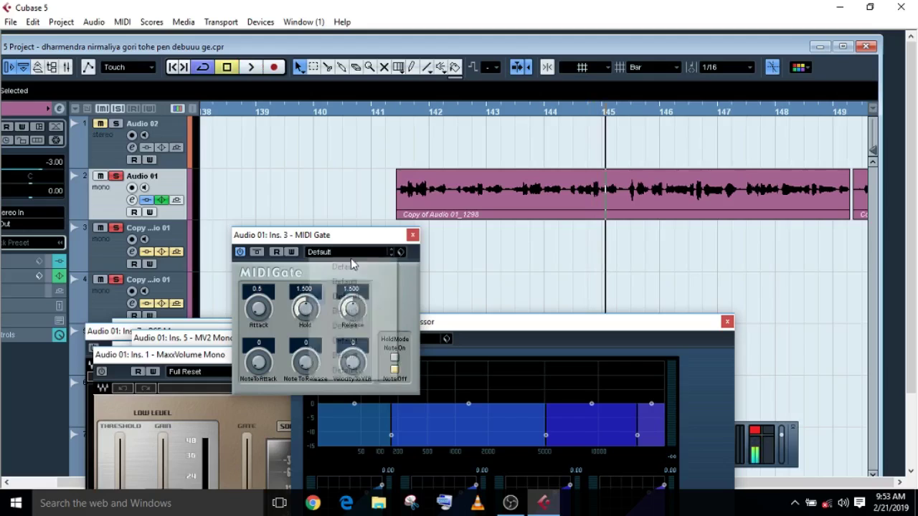
click(351, 327)
key(space)
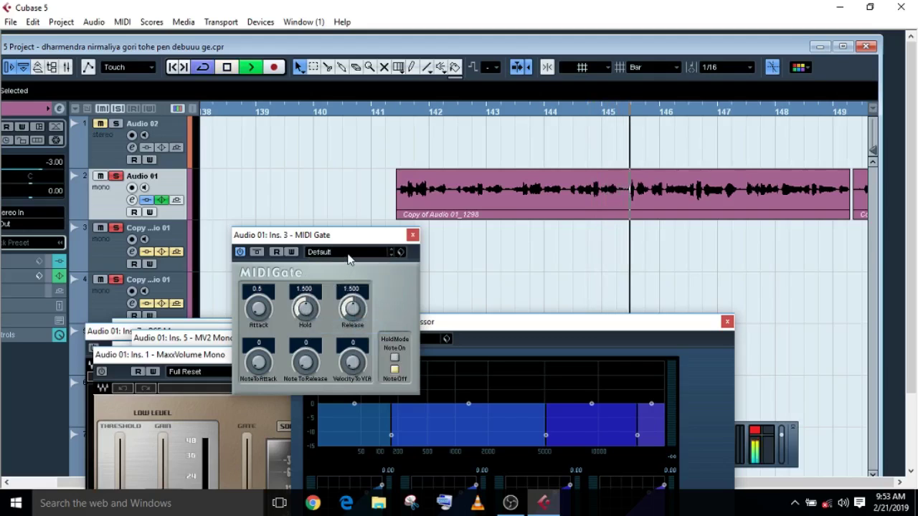
key(space)
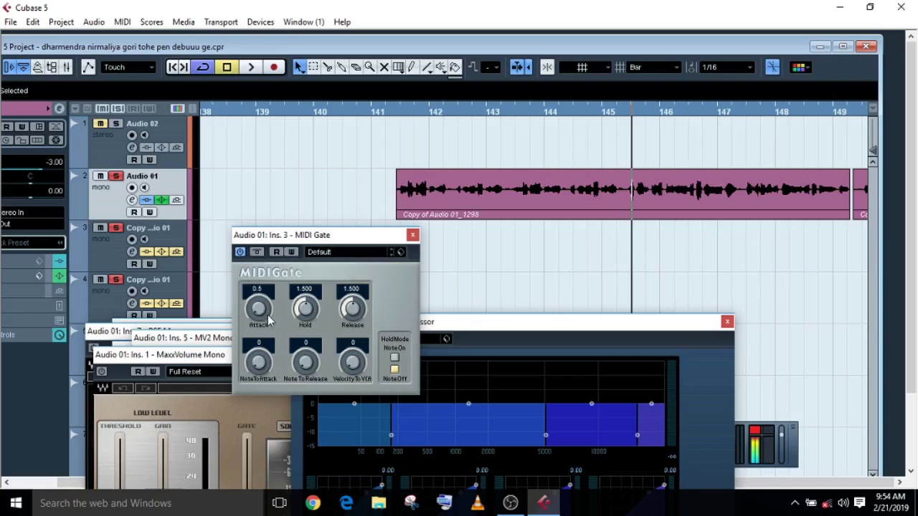
Raise MIDI Gate's Attack to 378.0 and play a short stretch of Audio 01.
drag(268, 320, 281, 227)
key(space)
key(space)
Switch off MIDI Gate in insert slot 3 and close its window.
click(244, 251)
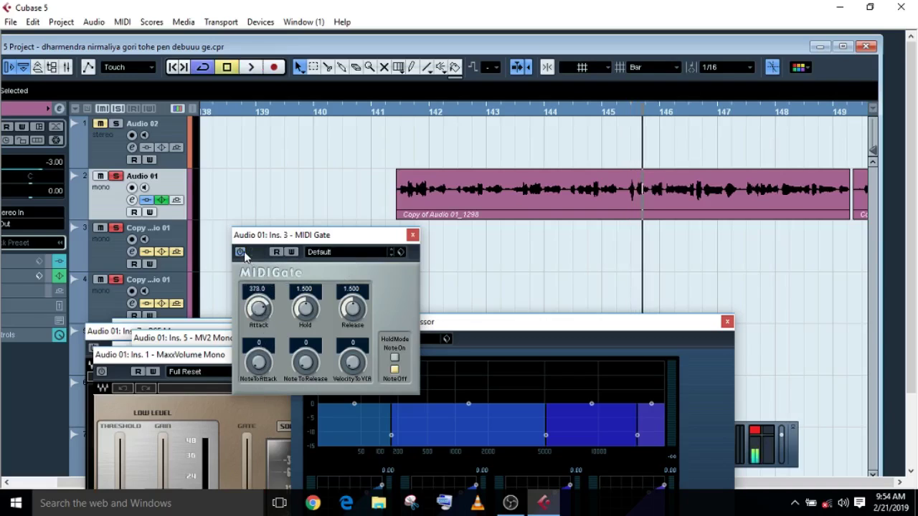
click(361, 251)
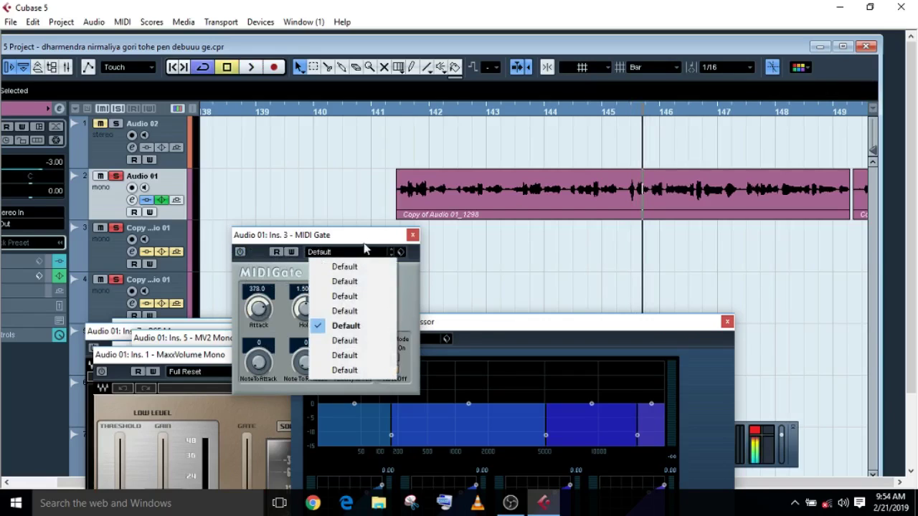
click(412, 234)
Switch on MultibandCompressor, try its Ballad Master 2 preset and play Audio 01 from the start of the clip.
drag(359, 324, 414, 284)
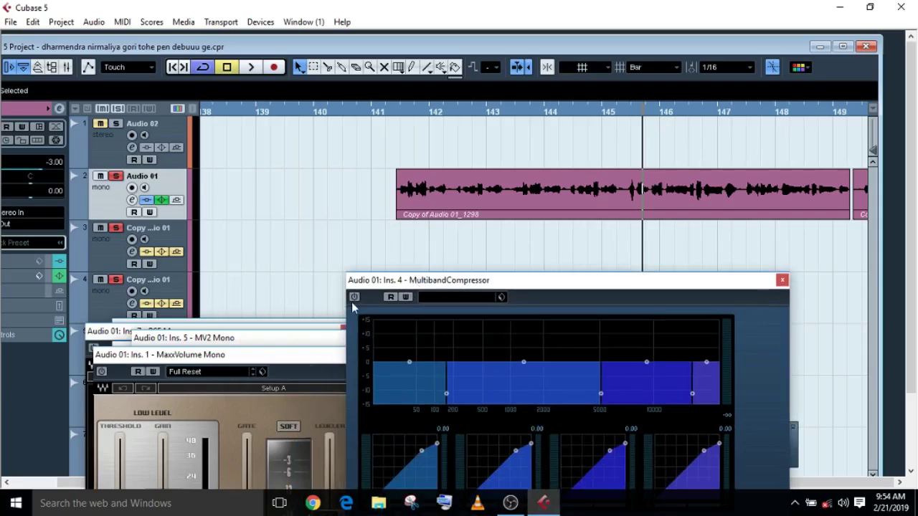
click(445, 300)
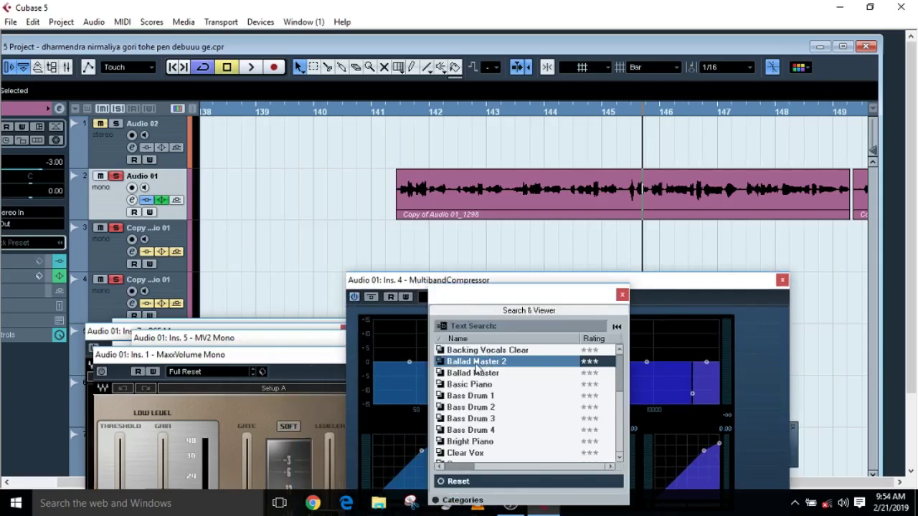
double_click(474, 363)
key(space)
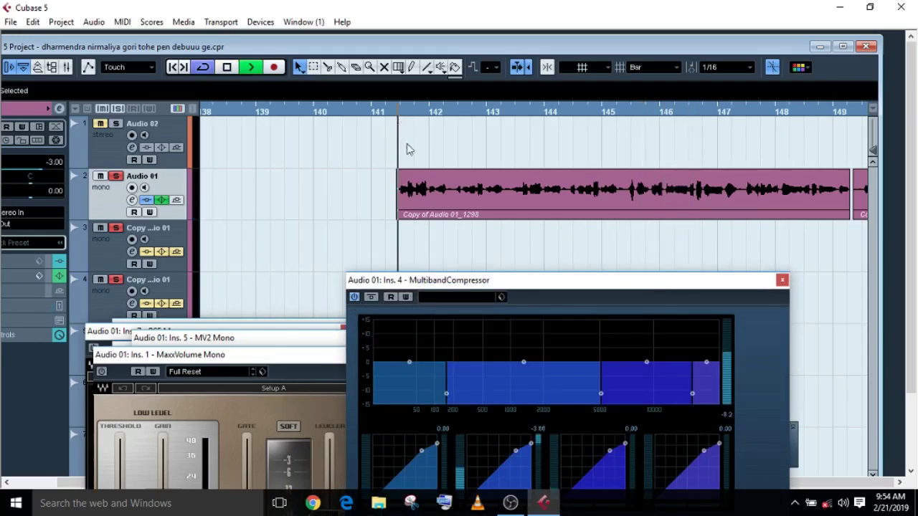
key(space)
Load the Rock Master 2 preset in MultibandCompressor and play Audio 01 from near the start of the clip.
click(449, 296)
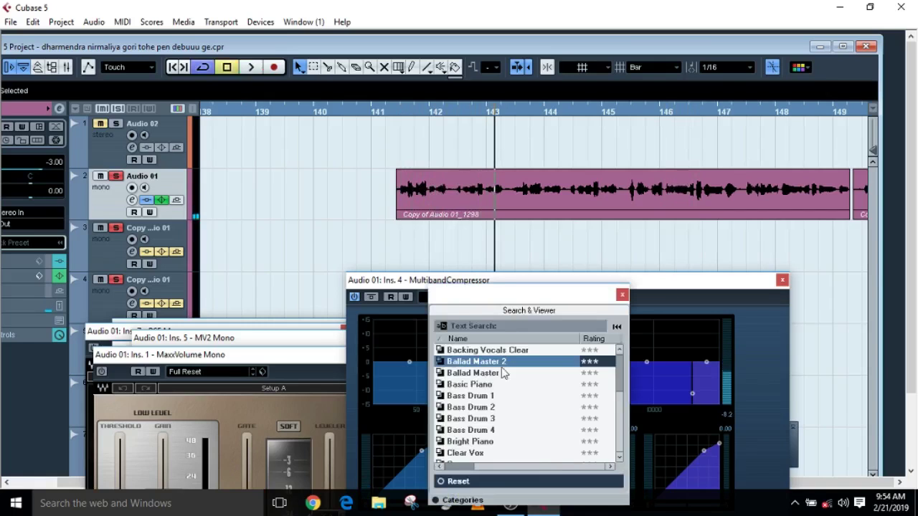
scroll(504, 372, down, 8)
double_click(479, 388)
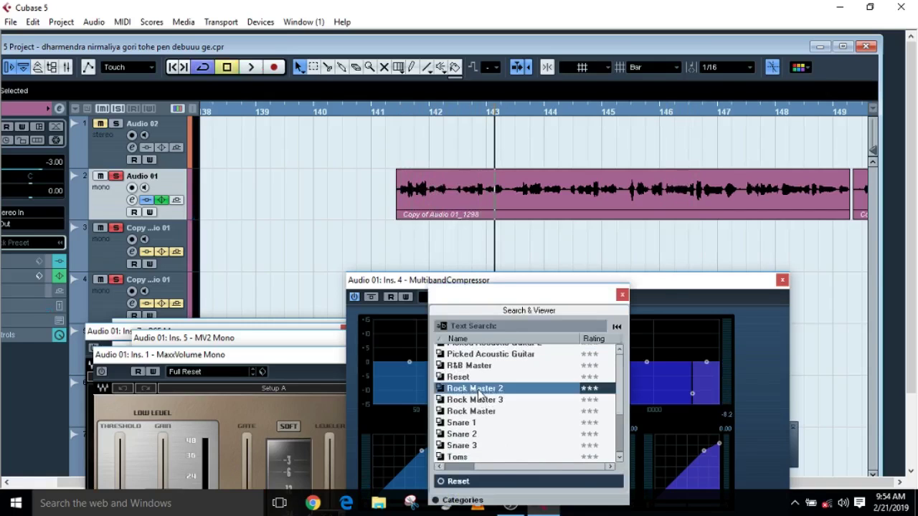
click(399, 112)
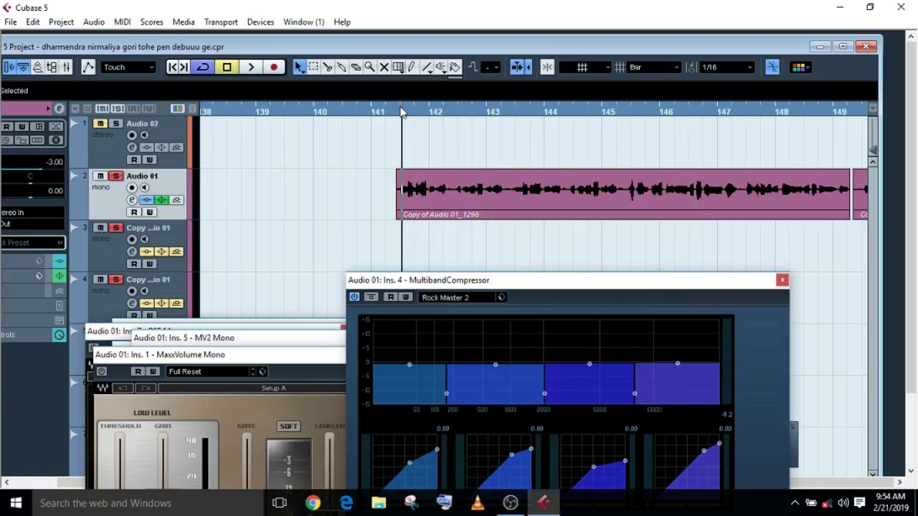
key(space)
Load the Rock Master 3 preset in MultibandCompressor and play the next stretch of Audio 01.
click(436, 298)
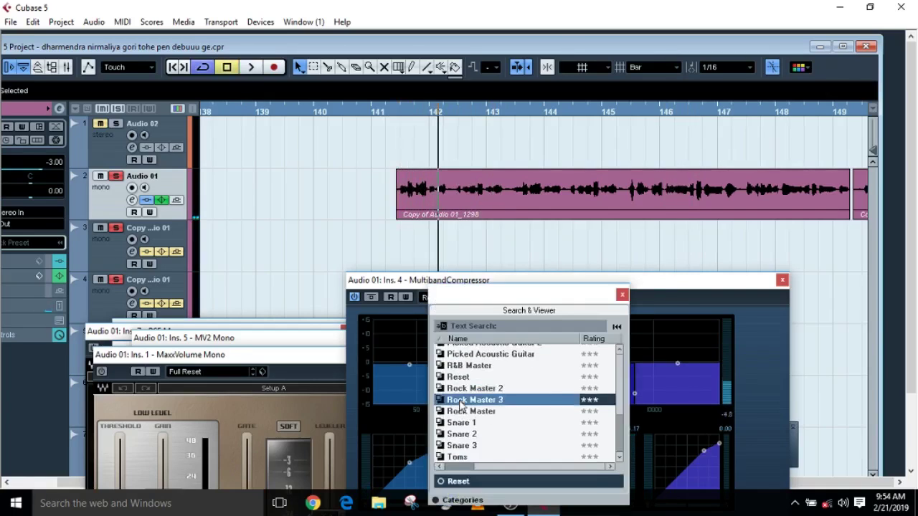
double_click(508, 398)
key(space)
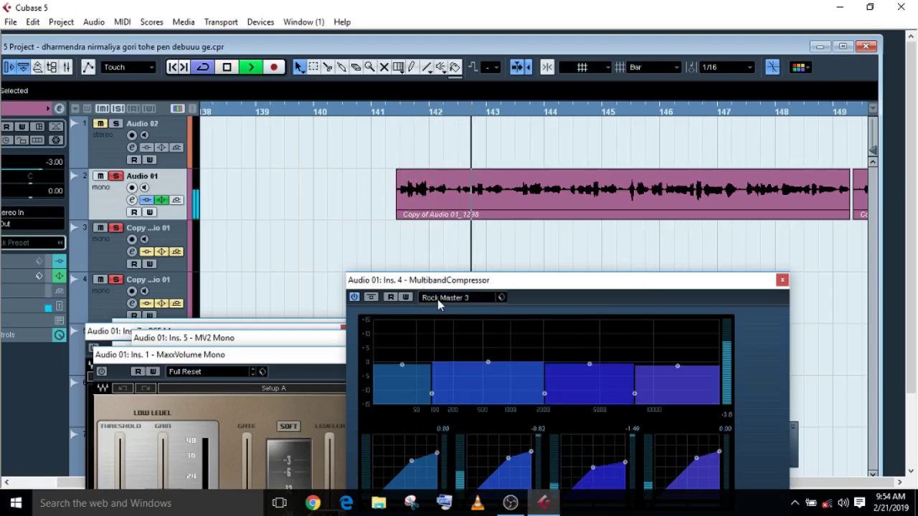
key(space)
Load the Rock Master preset in MultibandCompressor and play Audio 01 from near the start of the clip.
click(438, 299)
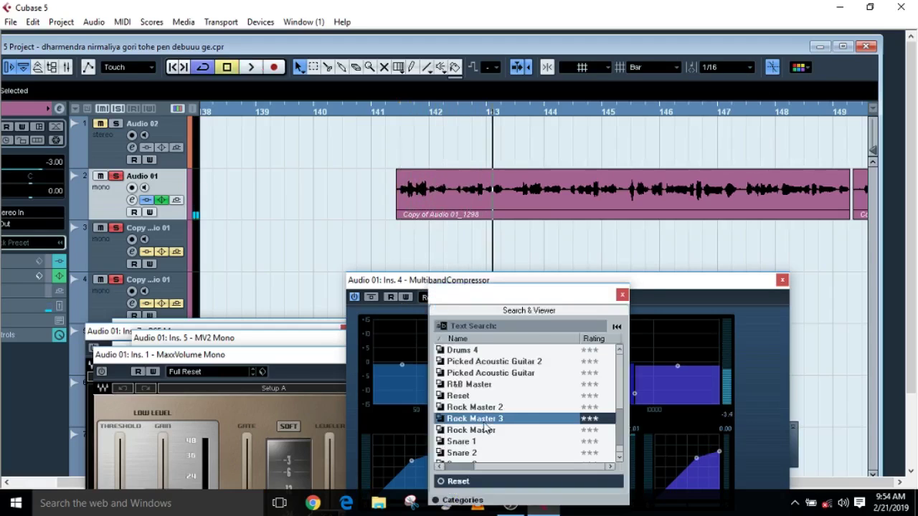
scroll(484, 428, down, 1)
double_click(477, 425)
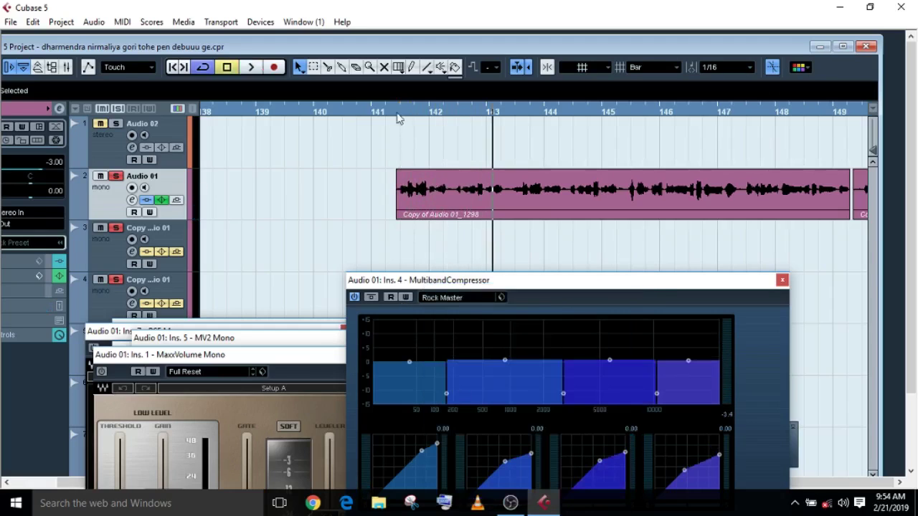
click(400, 117)
key(space)
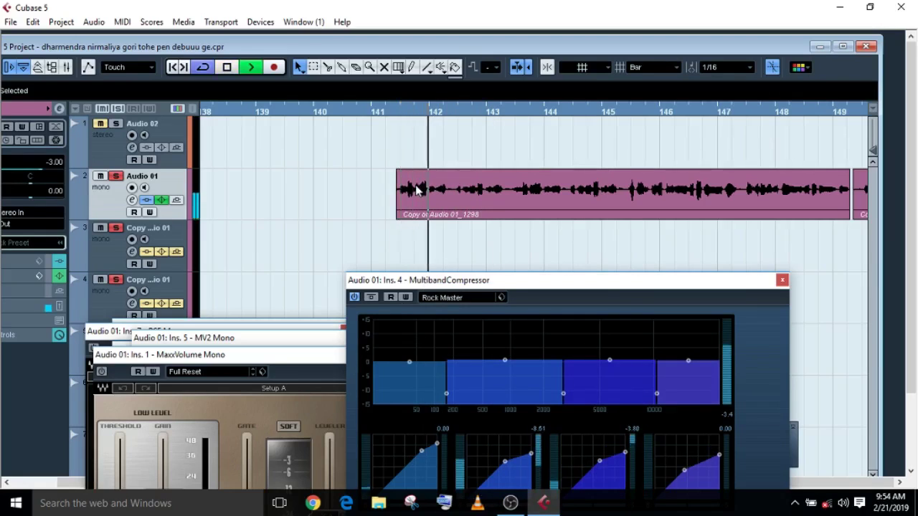
key(space)
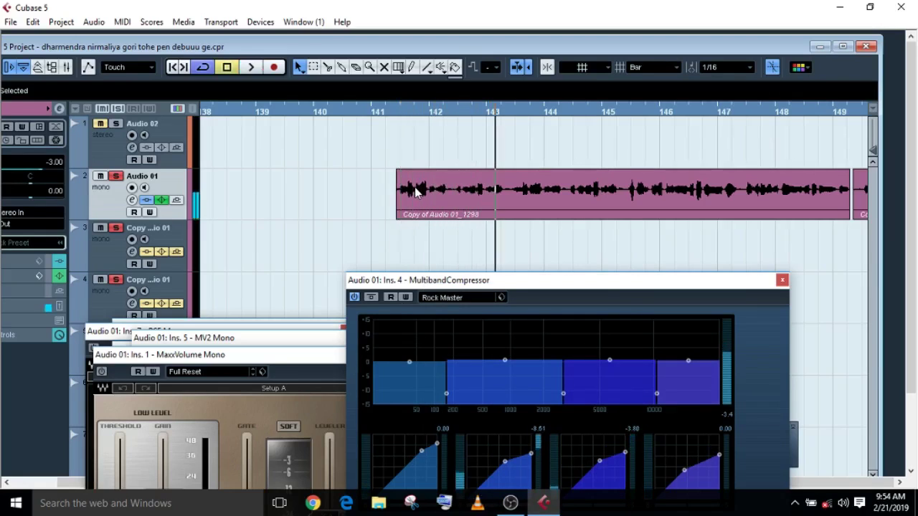
Load the Backing Vocals Clear preset in MultibandCompressor and play the next stretch of Audio 01.
click(438, 297)
scroll(473, 434, up, 5)
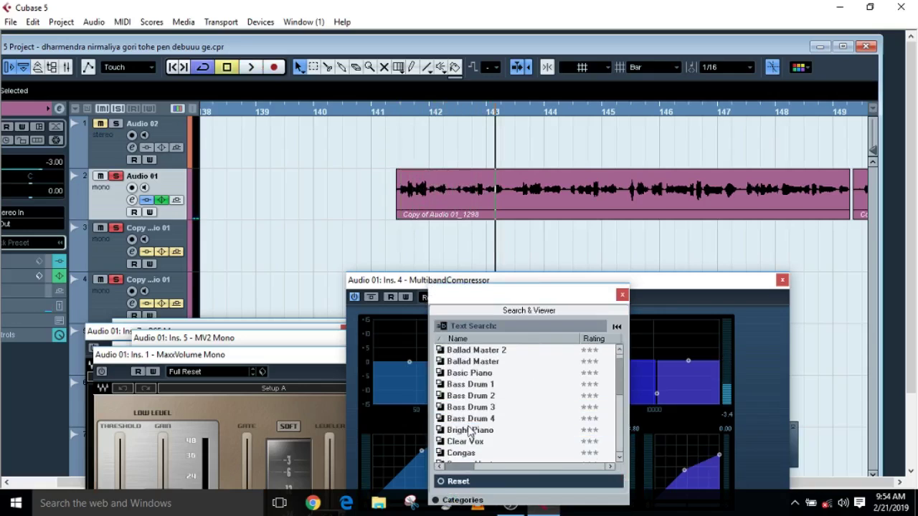
scroll(462, 402, up, 1)
double_click(472, 350)
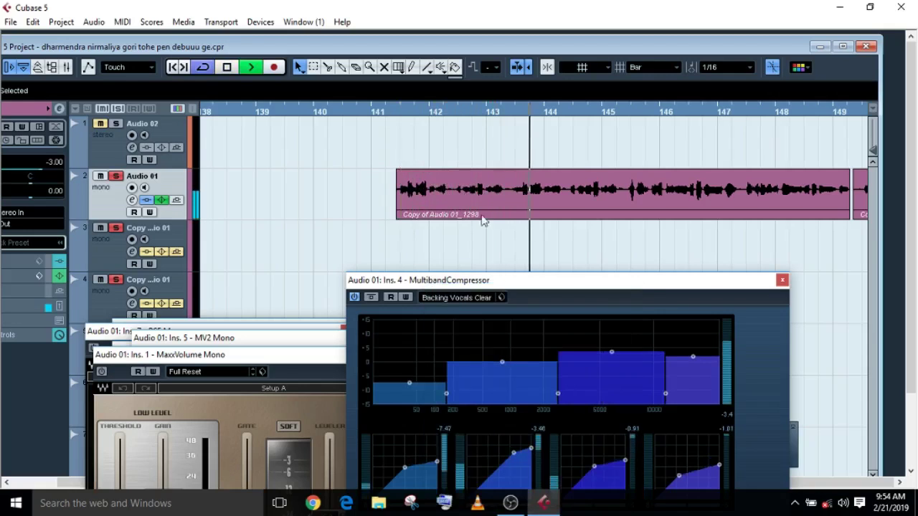
key(space)
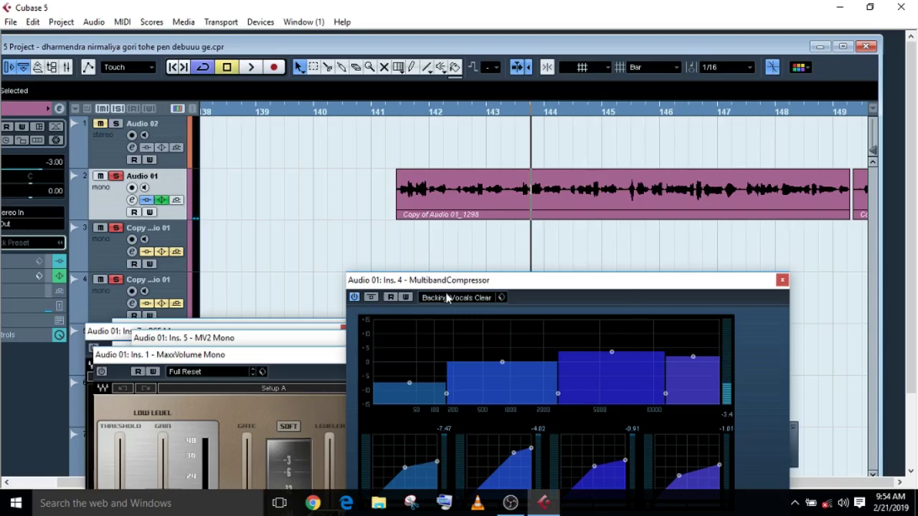
Revisit the MultibandCompressor presets once more and close the plug-in window.
click(448, 298)
double_click(474, 364)
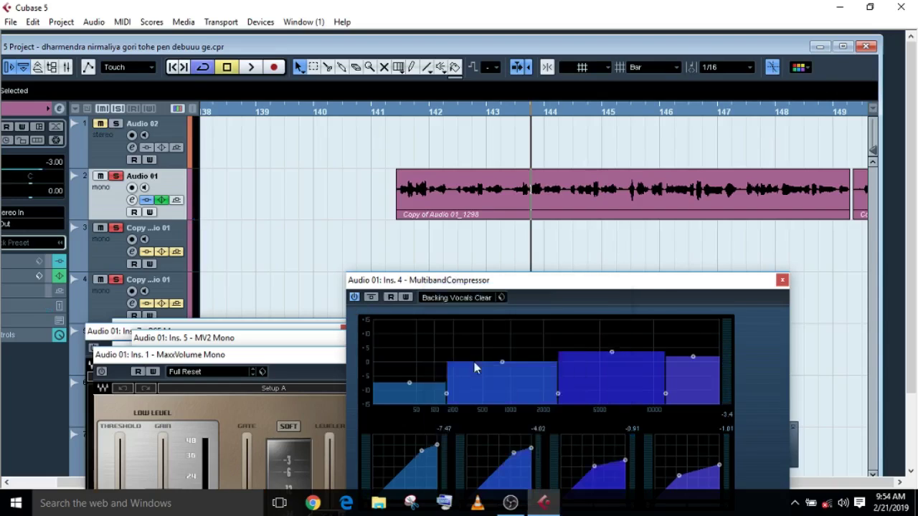
click(782, 280)
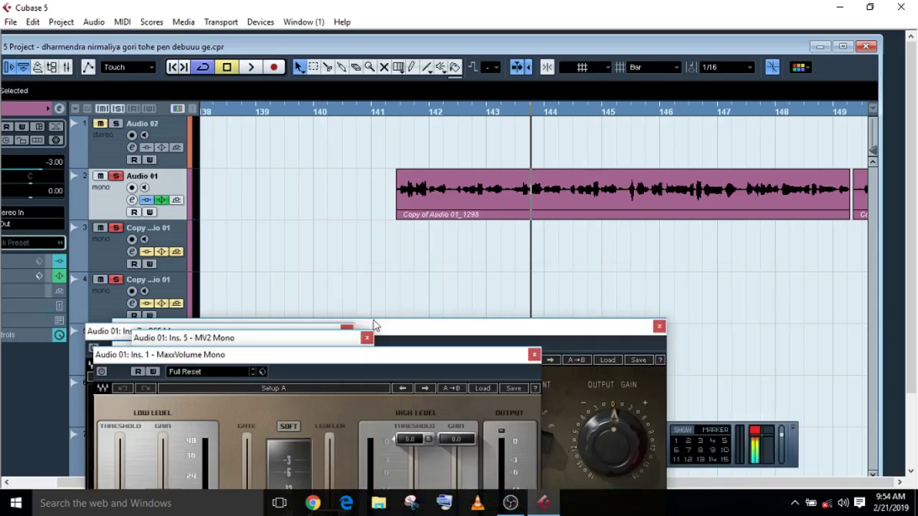
Switch on MaxxVolume Mono with its PA Default preset, play Audio 01 from the start of the clip and close the plug-in window.
drag(220, 365, 468, 277)
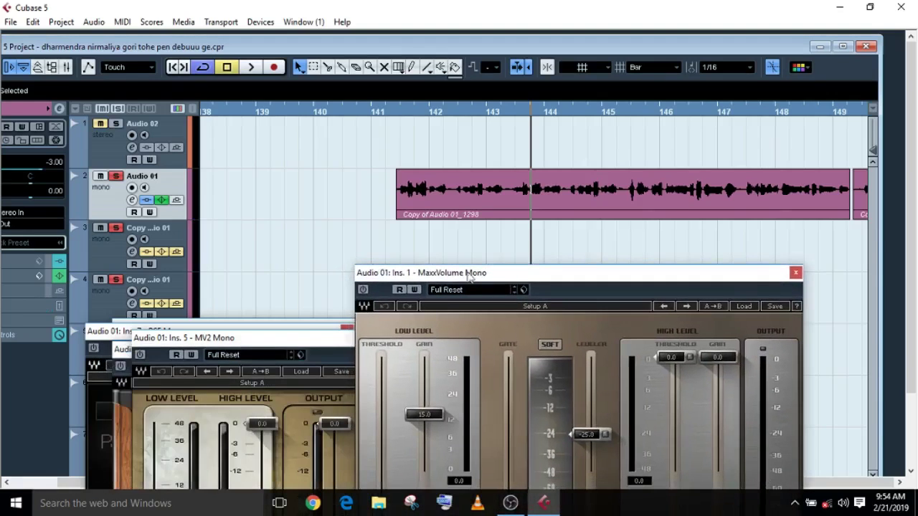
click(447, 293)
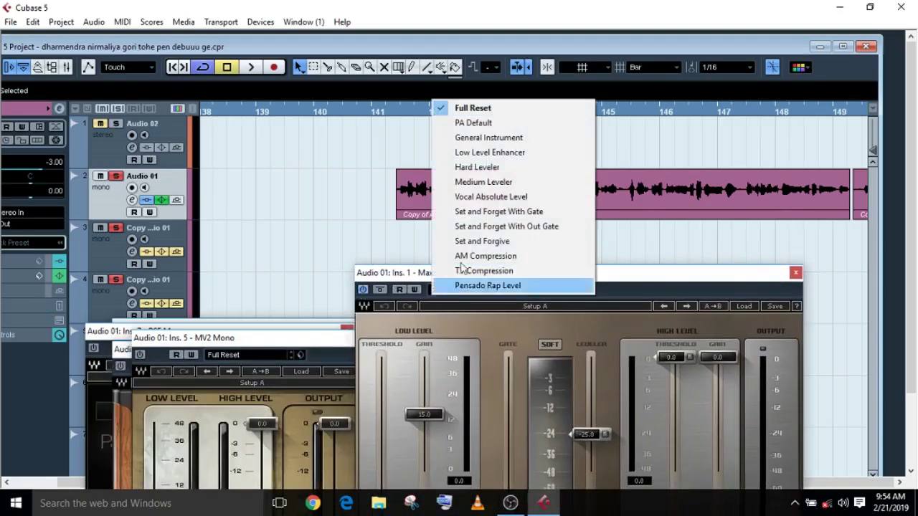
click(441, 122)
click(403, 115)
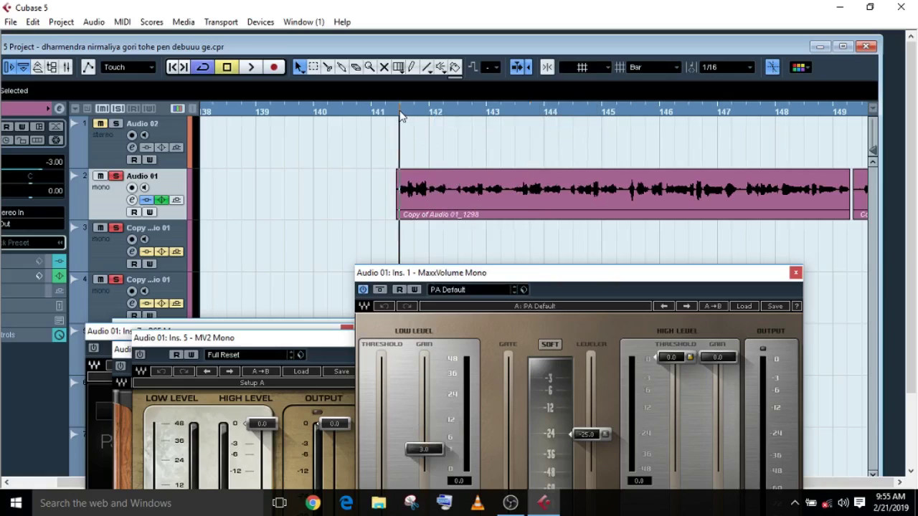
key(space)
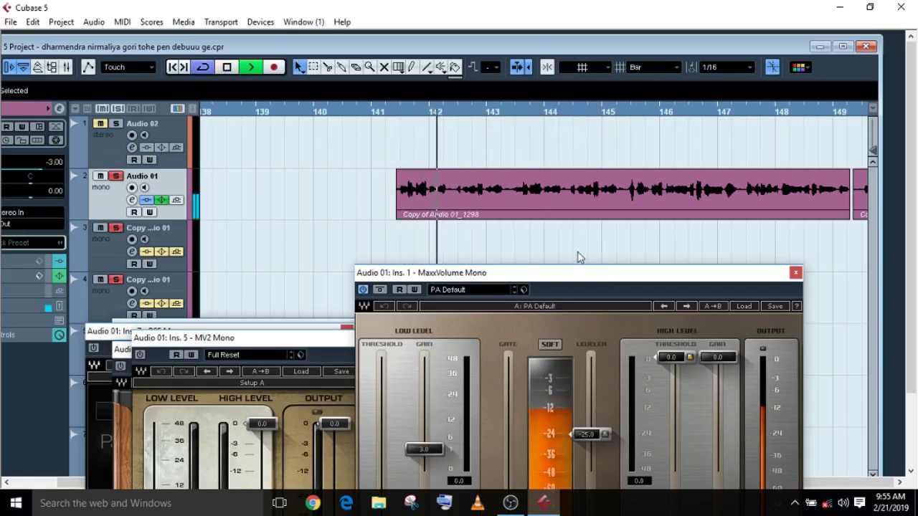
key(space)
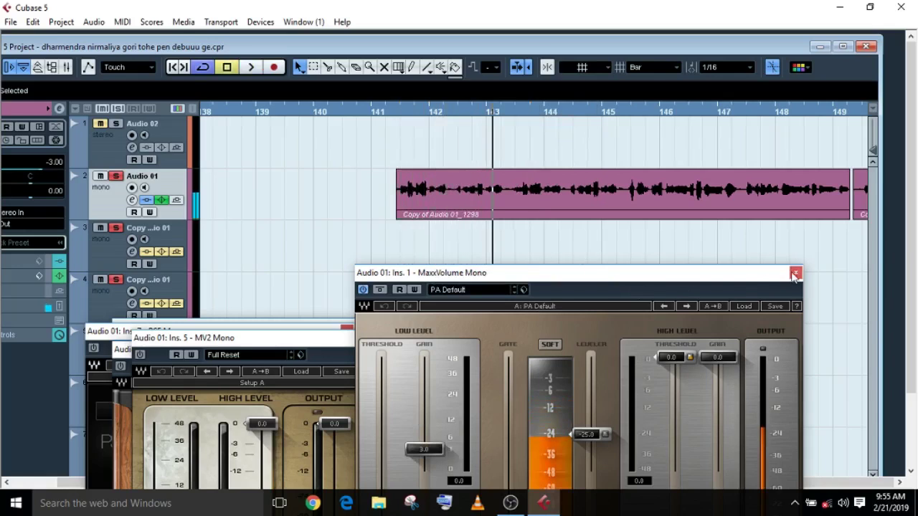
click(795, 273)
Switch on MV2 Mono with its Loud preset, play the next stretch of Audio 01 and close the plug-in window.
drag(287, 345, 592, 267)
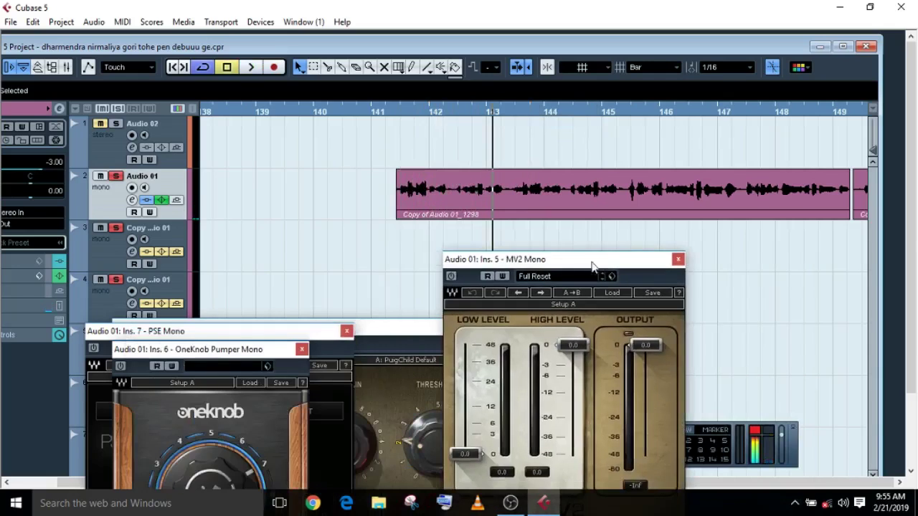
click(527, 276)
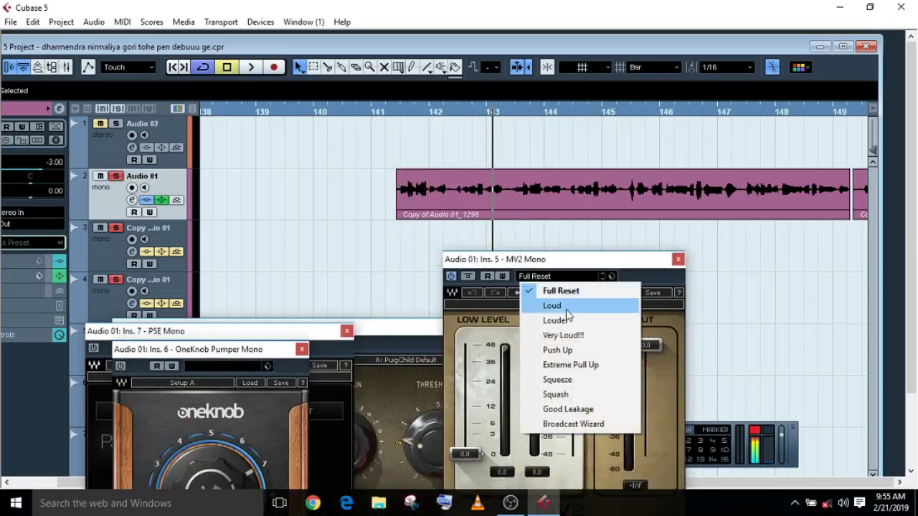
click(556, 306)
key(space)
key(space)
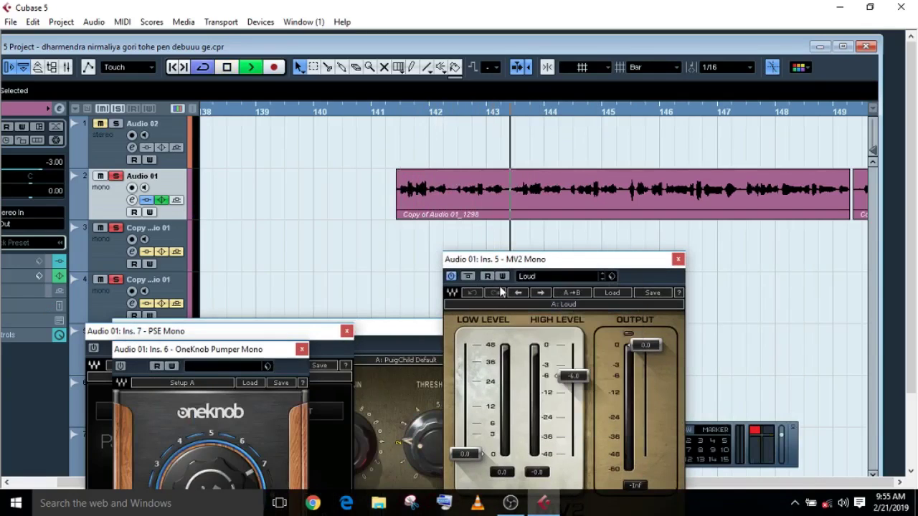
key(space)
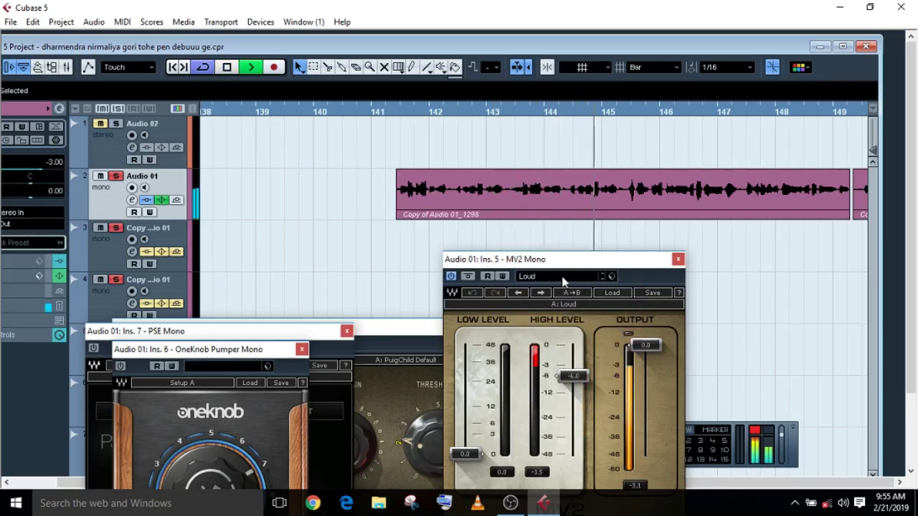
key(space)
click(678, 259)
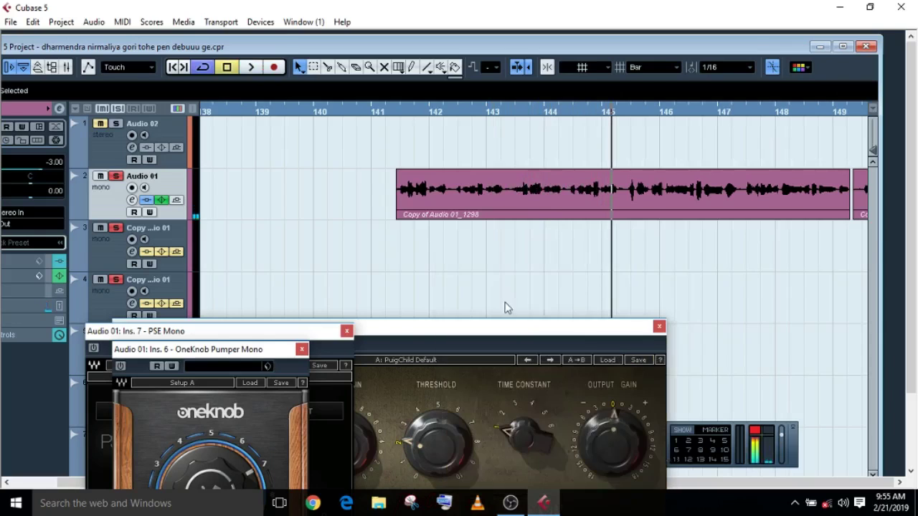
Bring OneKnob Pumper Mono into clear view, switch it on and check its preset browser.
drag(201, 353, 714, 258)
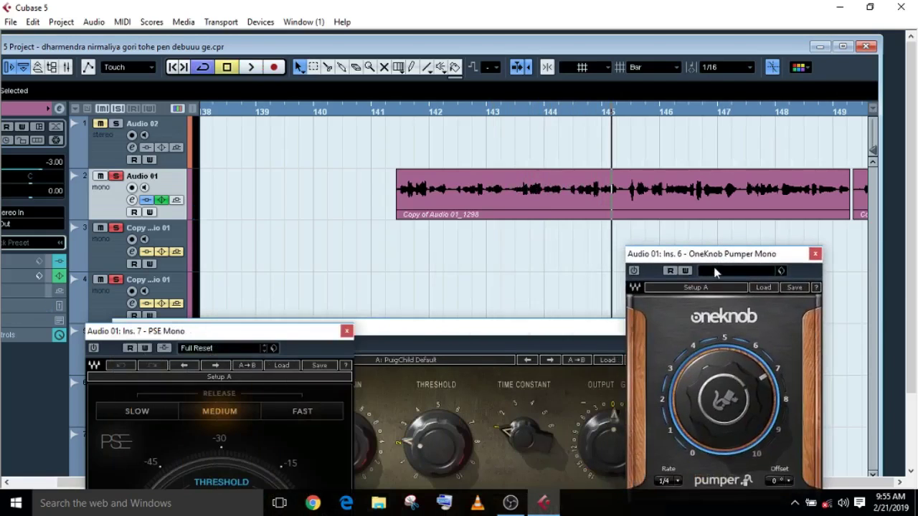
click(714, 269)
click(636, 271)
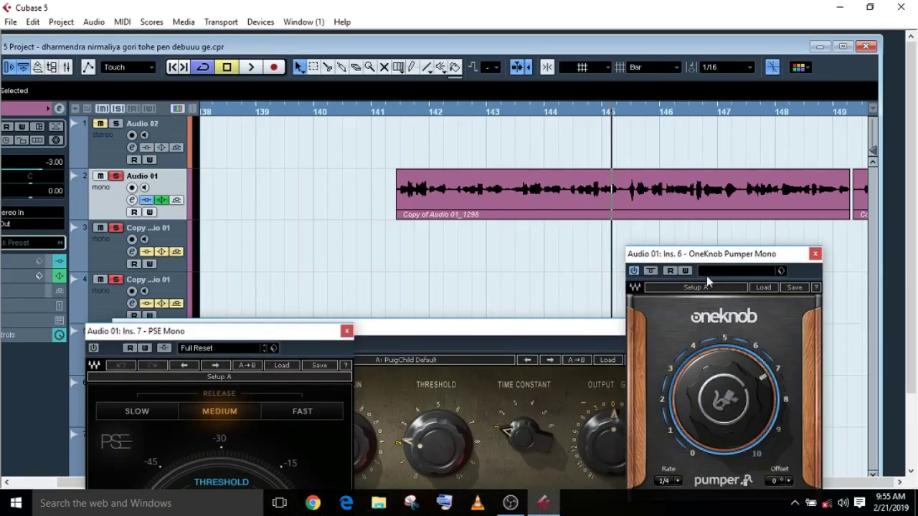
click(739, 275)
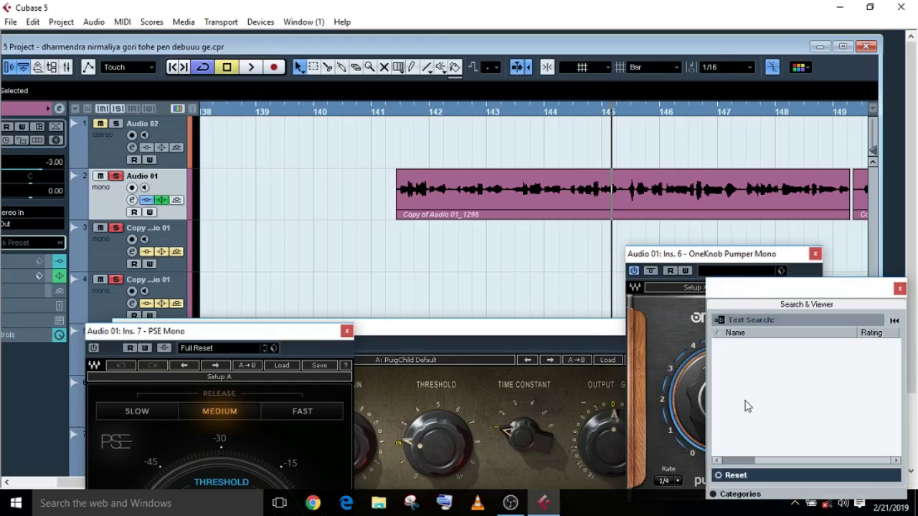
click(706, 260)
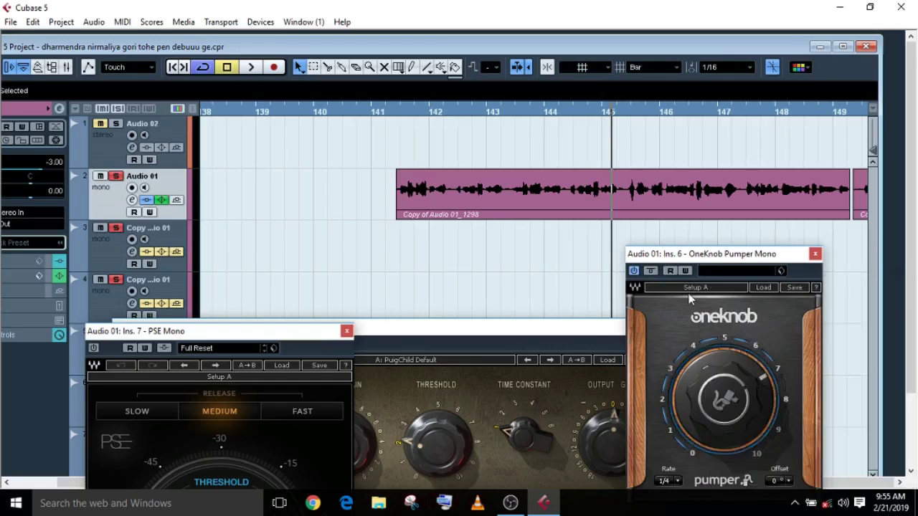
Play Audio 01 through OneKnob Pumper Mono, restarting playback from near the start of the clip.
key(space)
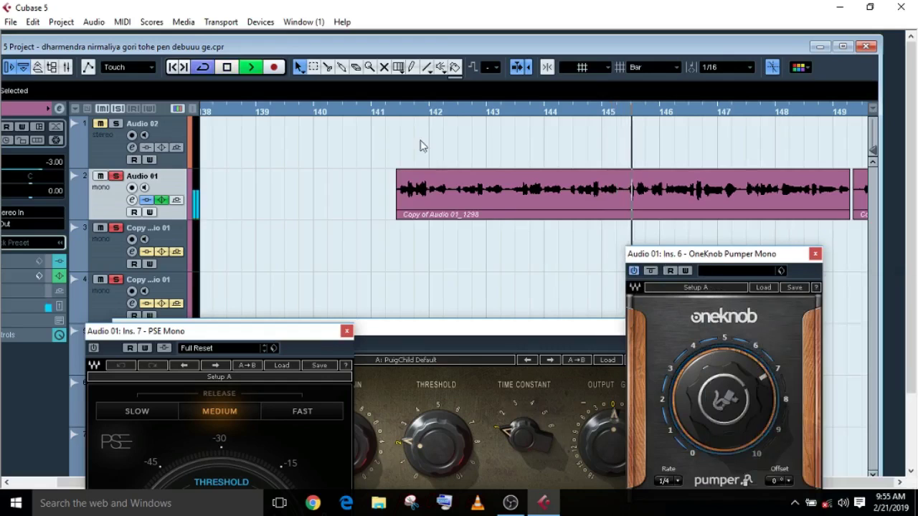
click(404, 115)
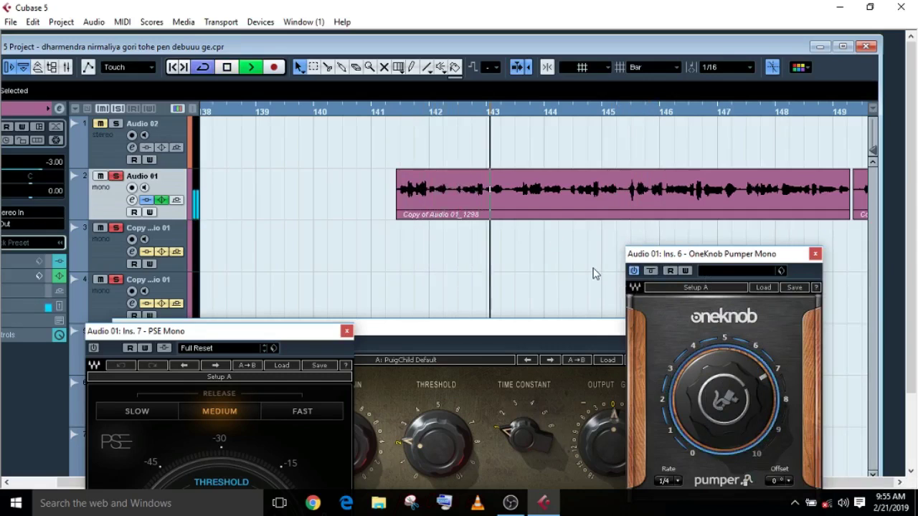
key(space)
Set OneKnob Pumper Mono's rate to 1/1 and play Audio 01 from the start of the clip.
click(676, 480)
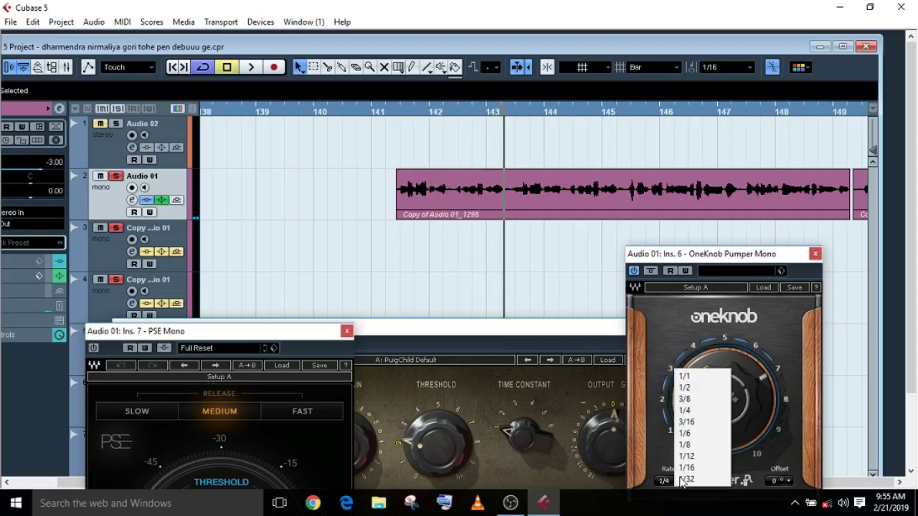
click(684, 376)
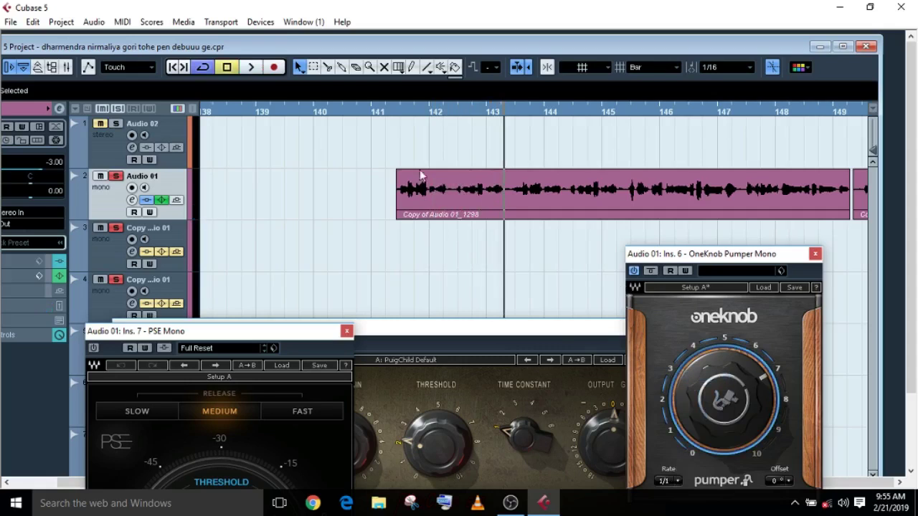
click(397, 112)
key(space)
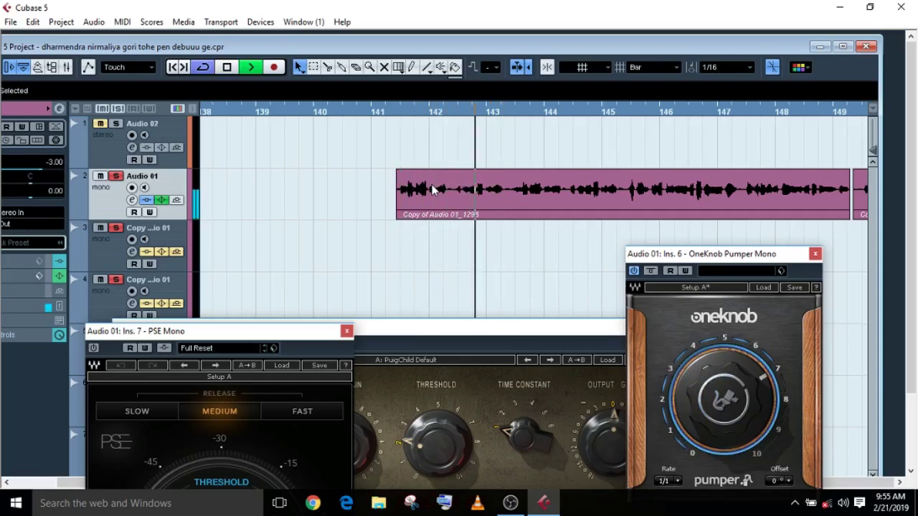
key(space)
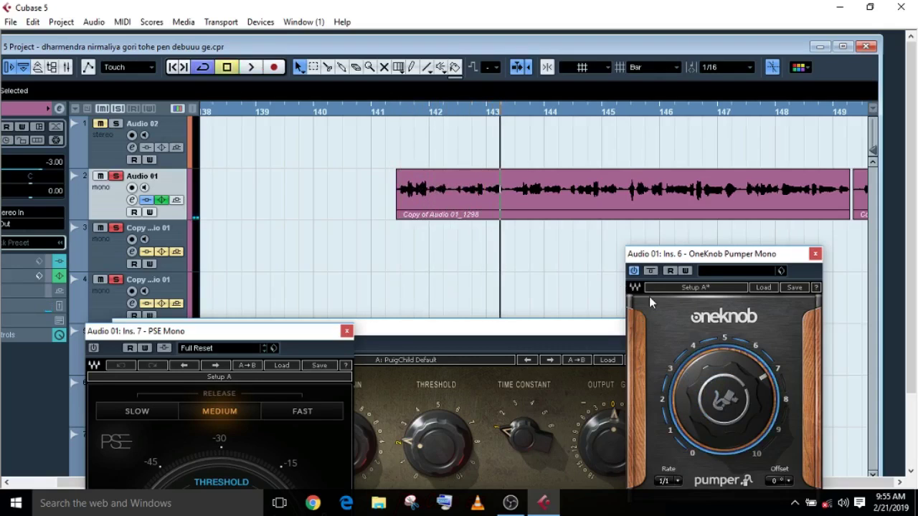
Turn OneKnob Pumper Mono's main knob to 1.7, play Audio 01 from near the clip's start and close the plug-in window.
click(779, 482)
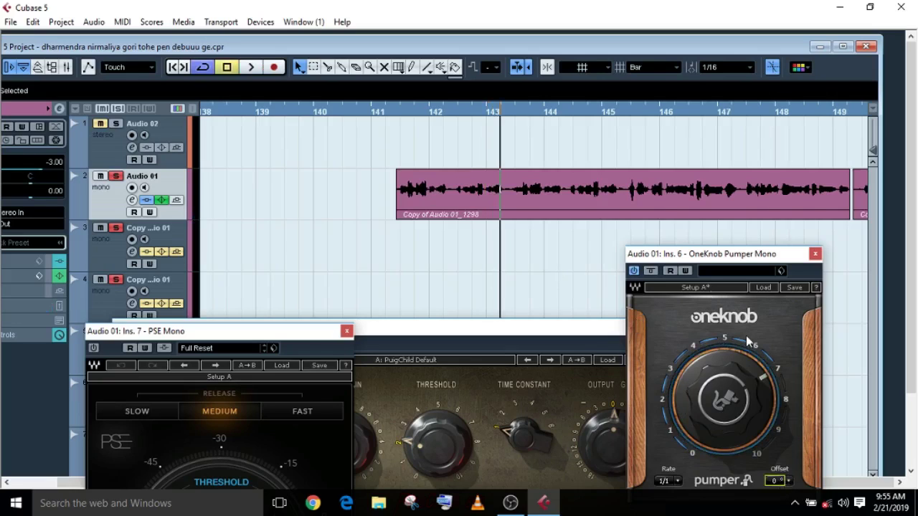
mouse_move(748, 364)
mouse_down()
mouse_move(748, 445)
mouse_move(757, 374)
mouse_up()
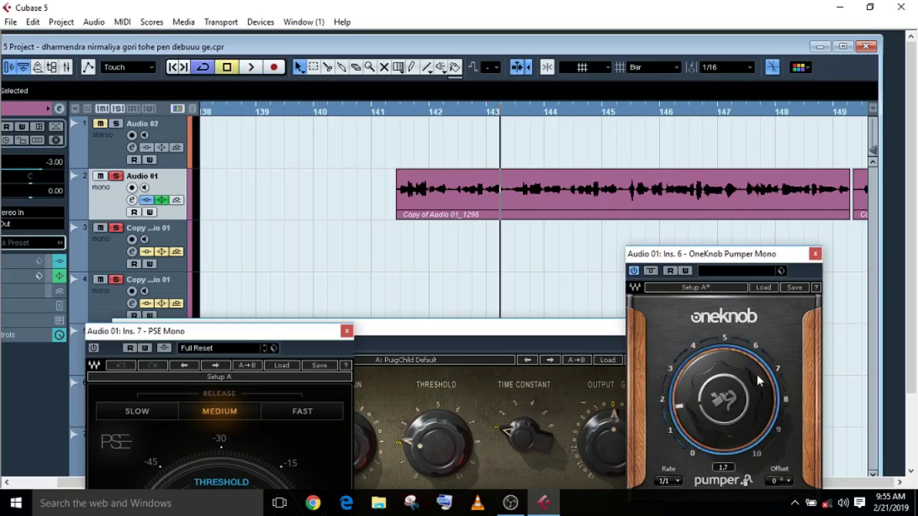
click(412, 112)
key(space)
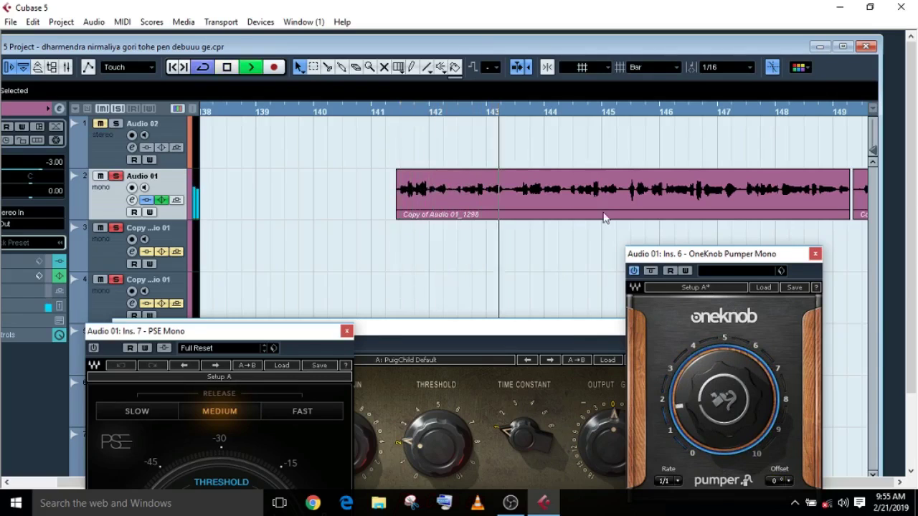
key(space)
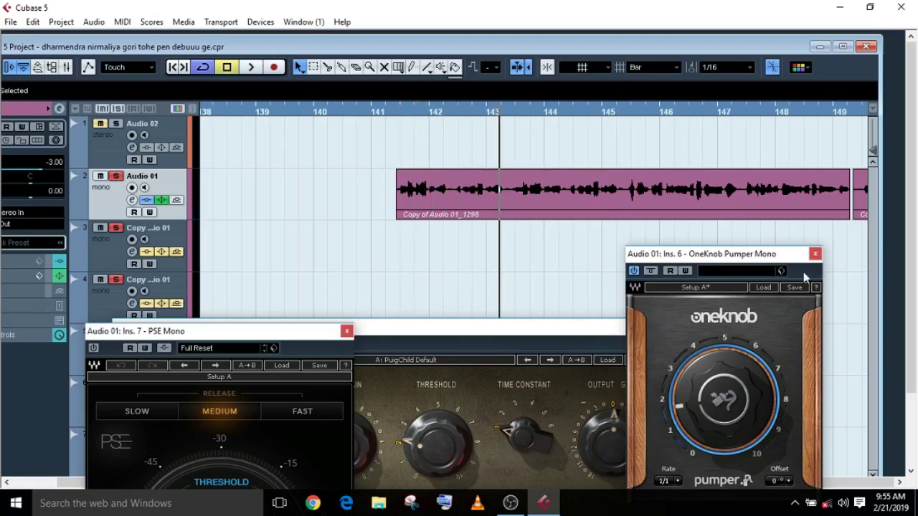
click(815, 254)
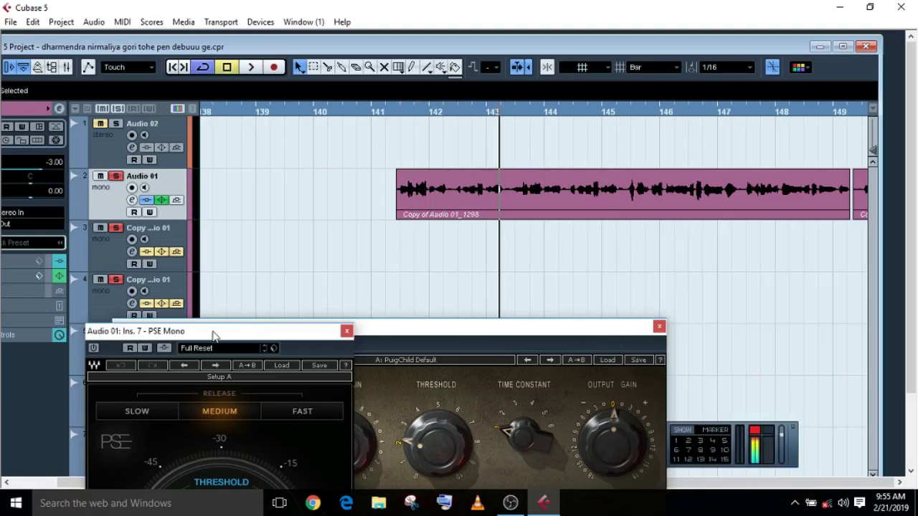
Bring PSE Mono into clear view, switch it on and load the SC INT Ducker ON preset.
drag(213, 333, 640, 280)
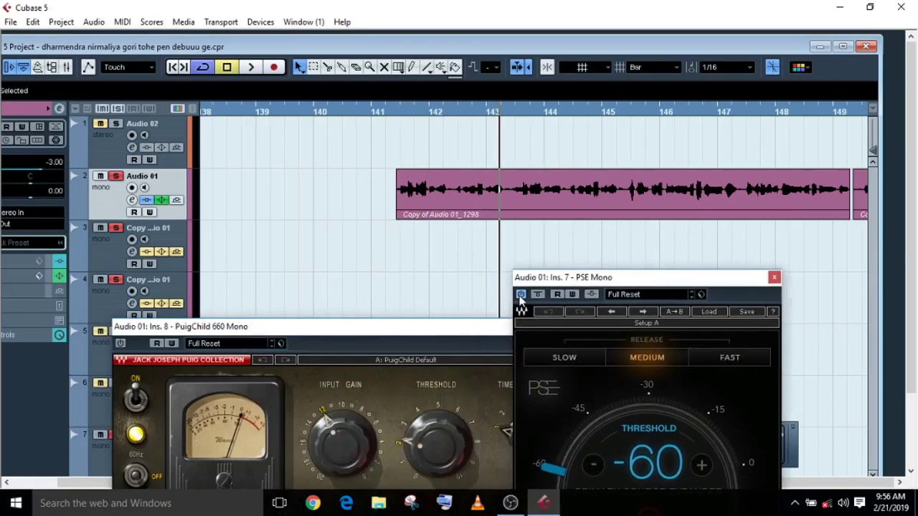
click(624, 294)
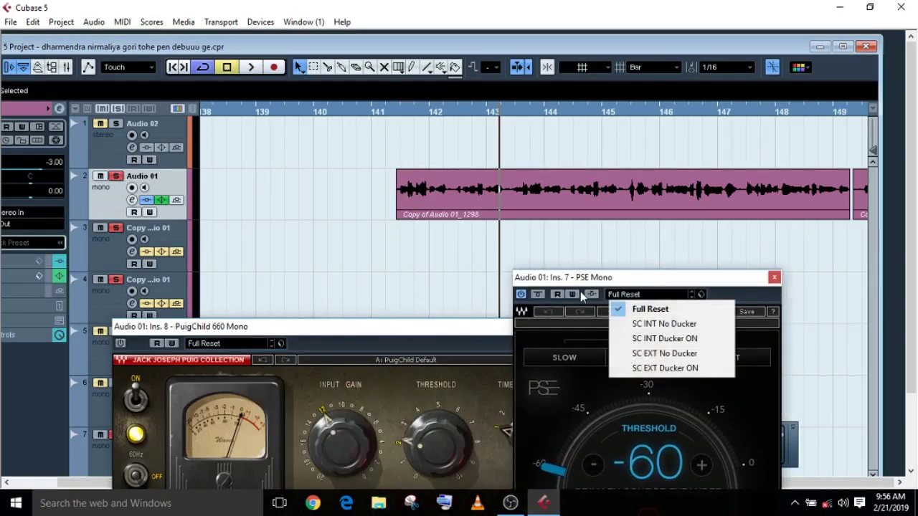
click(664, 339)
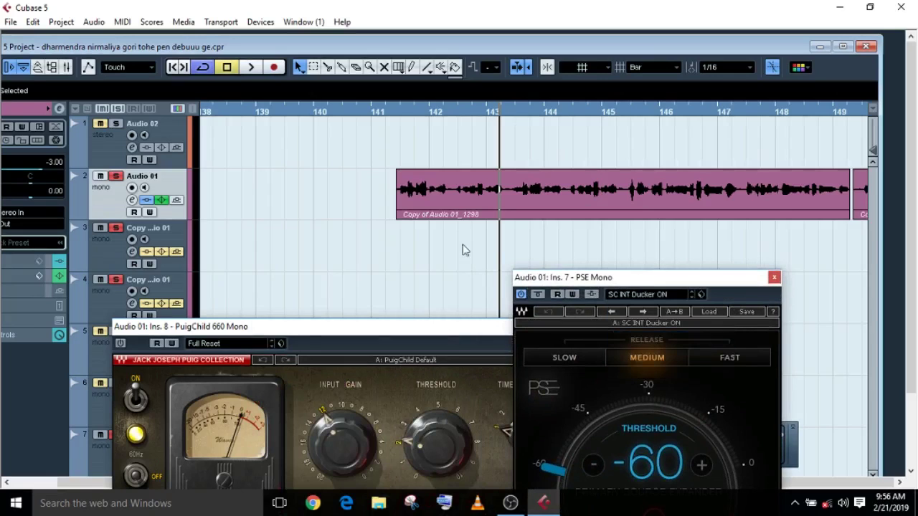
Play Audio 01 through PSE Mono, restarting from near the clip's start, and stop playback.
key(space)
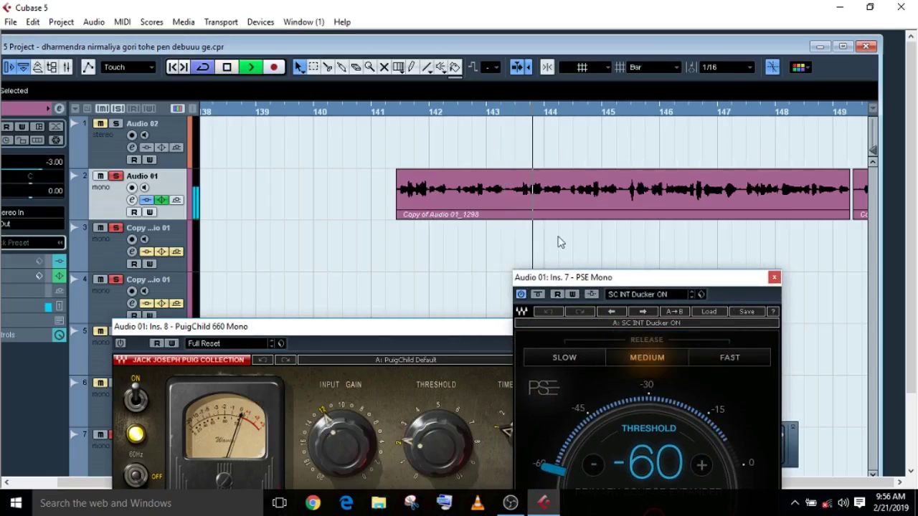
click(402, 112)
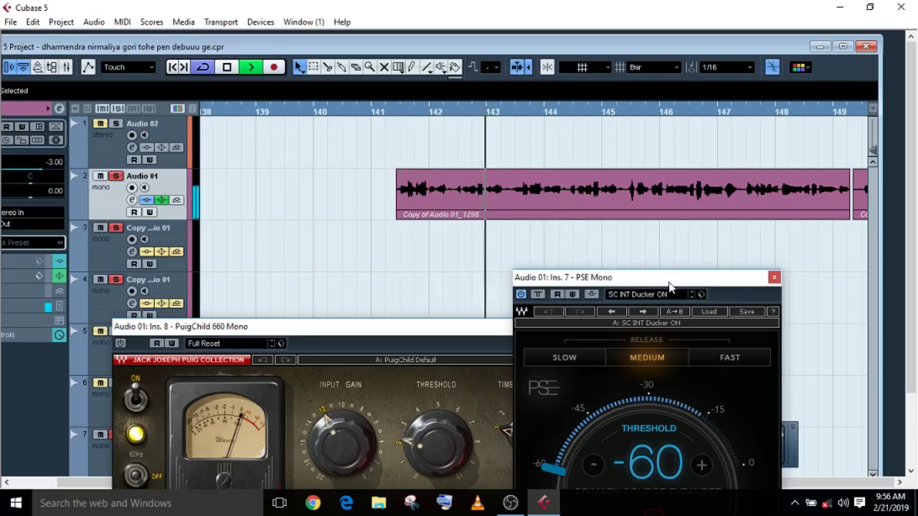
key(space)
Audition PSE Mono's Slow release from near the clip's start, switch to Fast during playback and stop.
click(565, 358)
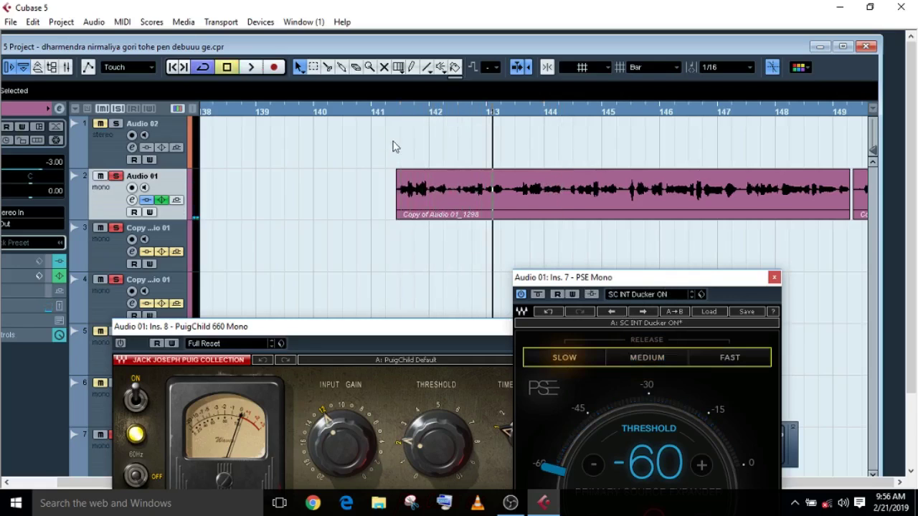
click(401, 113)
key(space)
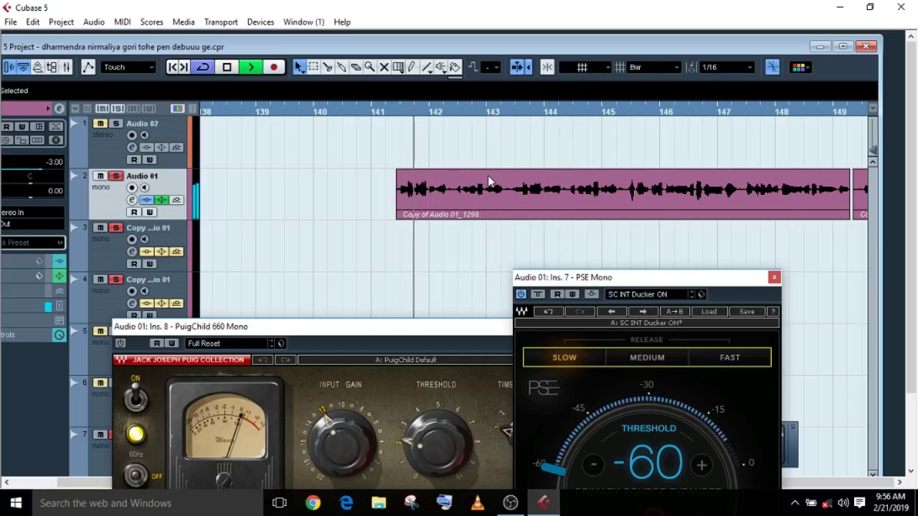
click(730, 358)
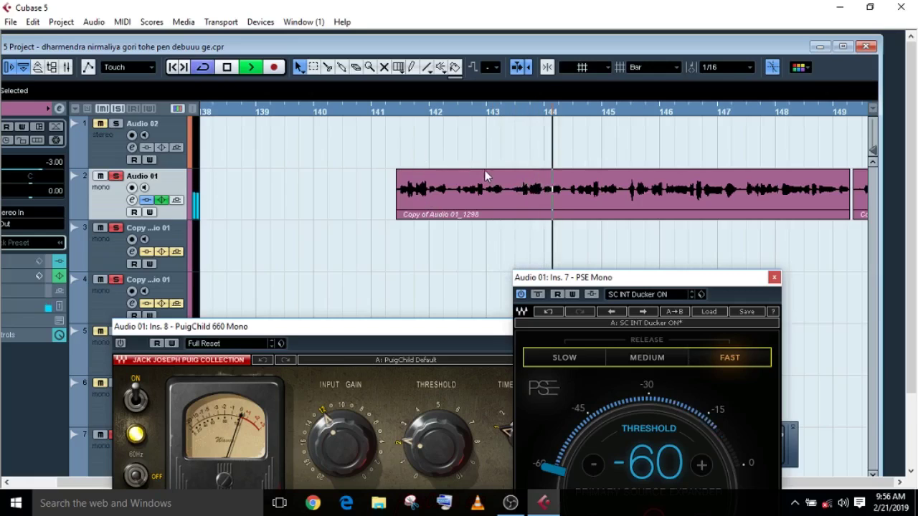
key(space)
Set PSE Mono's release to Medium, play Audio 01 briefly from near the clip's start and close the plug-in window.
click(632, 352)
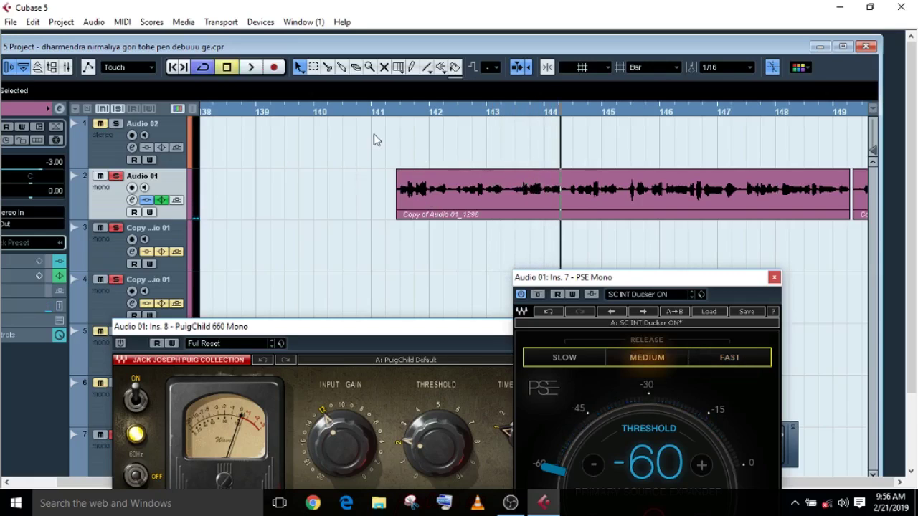
click(400, 113)
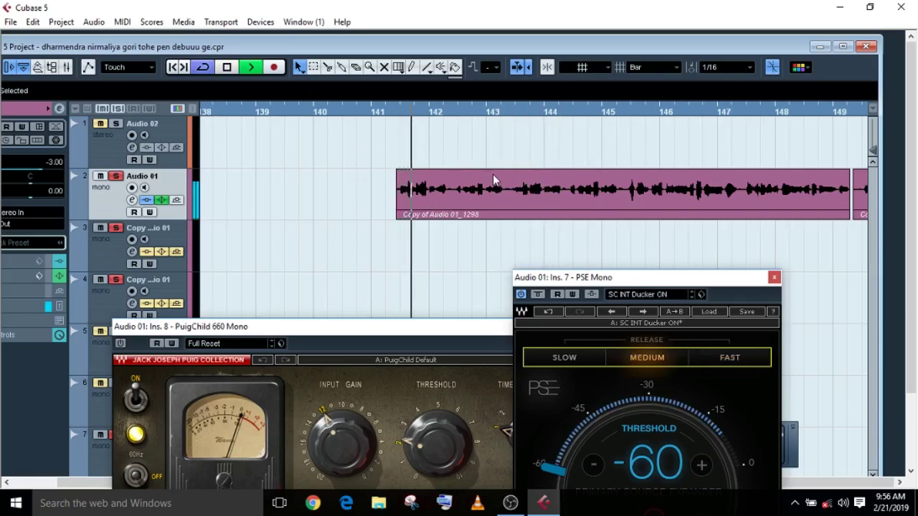
key(space)
click(773, 278)
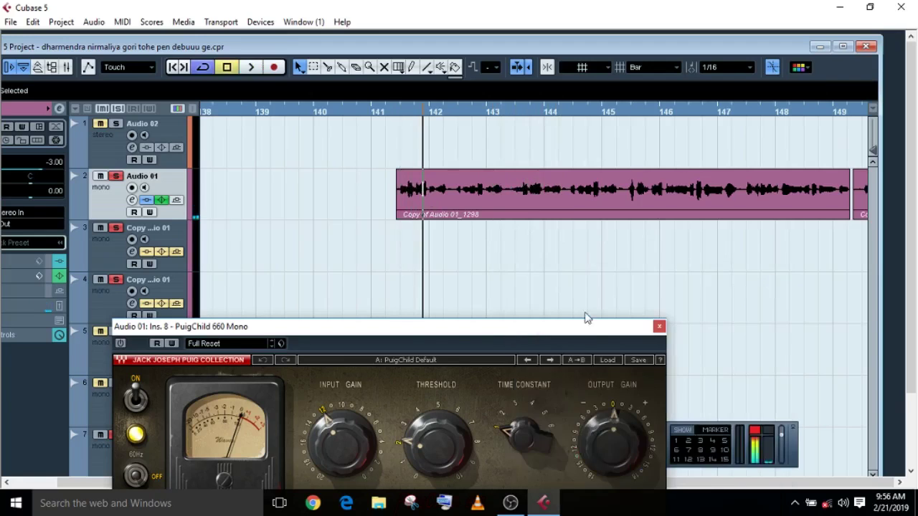
Bring PuigChild 660 Mono into clear view, switch it on and load the Rock Snare preset.
drag(432, 335, 605, 274)
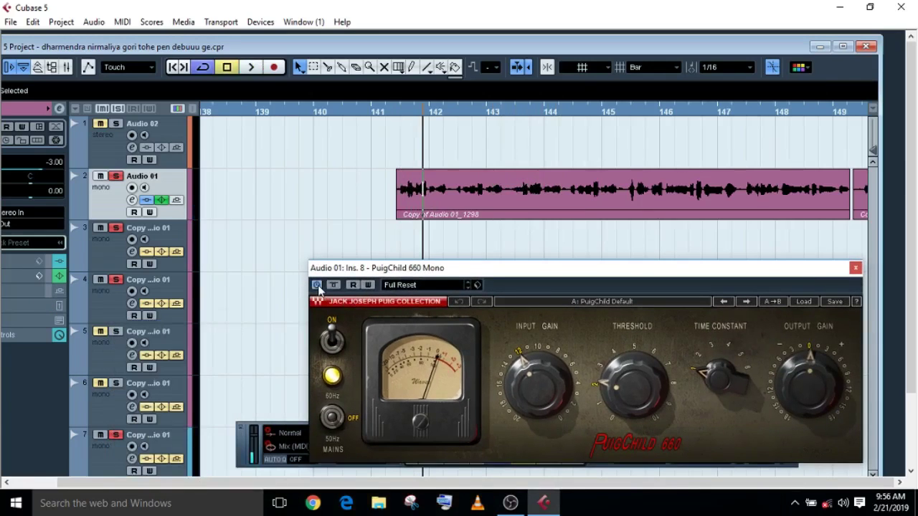
click(399, 288)
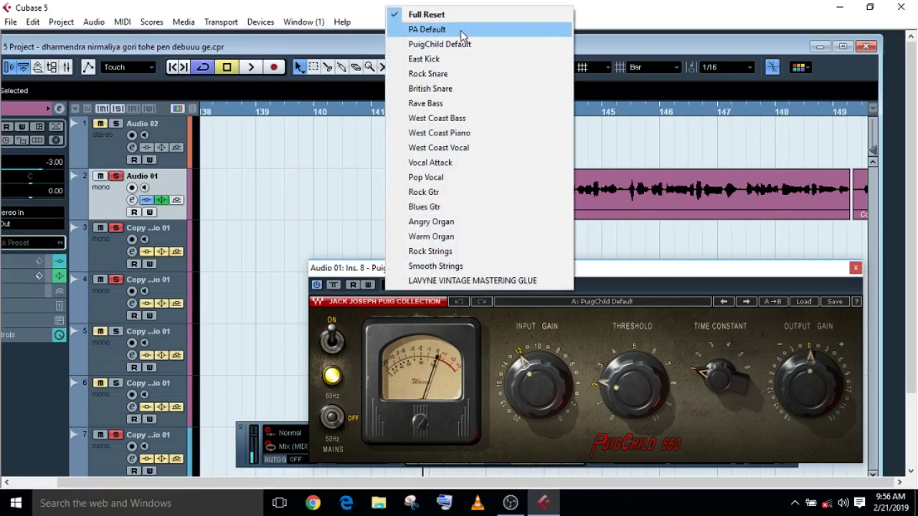
click(428, 74)
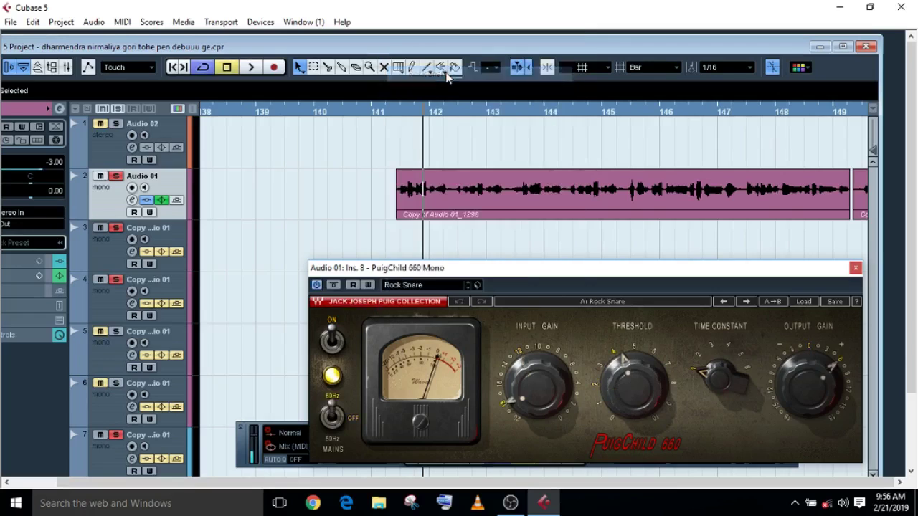
Play Audio 01 through PuigChild 660 Mono from near the clip's start, stop playback and close the plug-in window.
click(400, 112)
key(space)
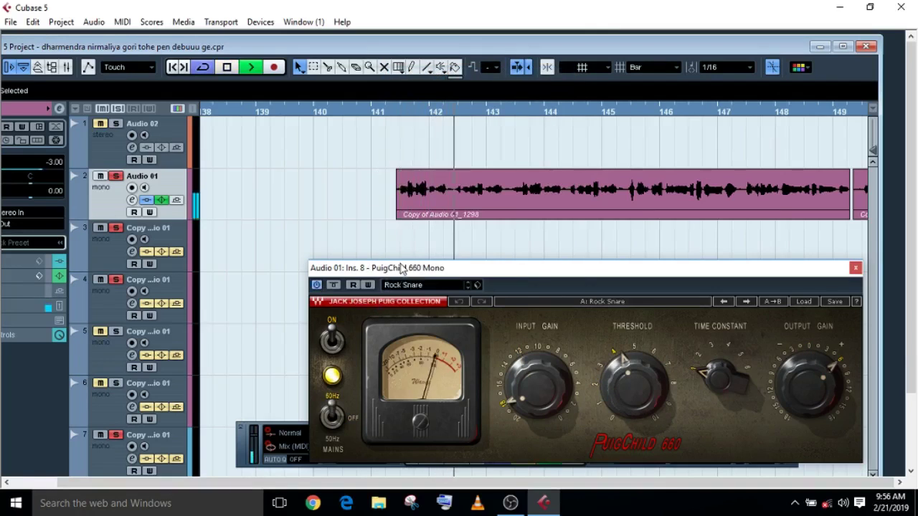
key(space)
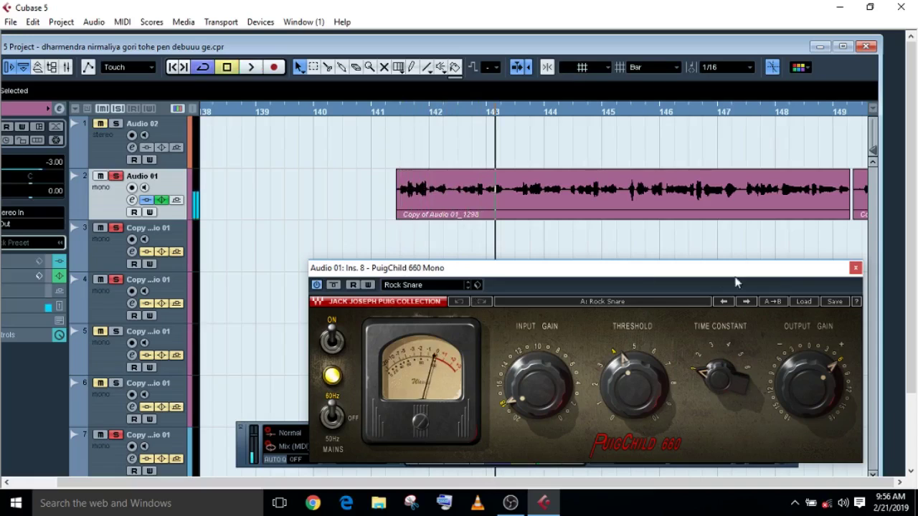
click(855, 269)
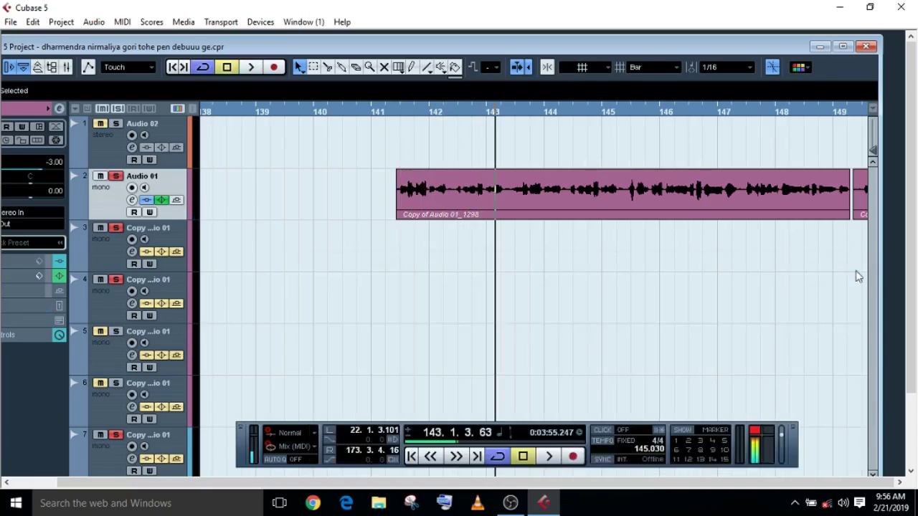
Review the Dynamics plug-ins available for Audio 01's eighth insert, keep the current plug-in and close the channel settings.
click(132, 200)
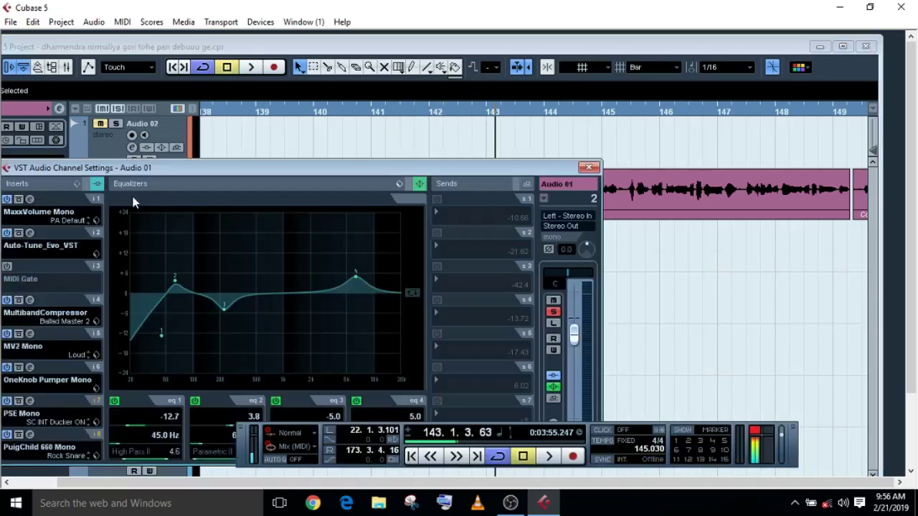
click(32, 448)
mouse_move(123, 135)
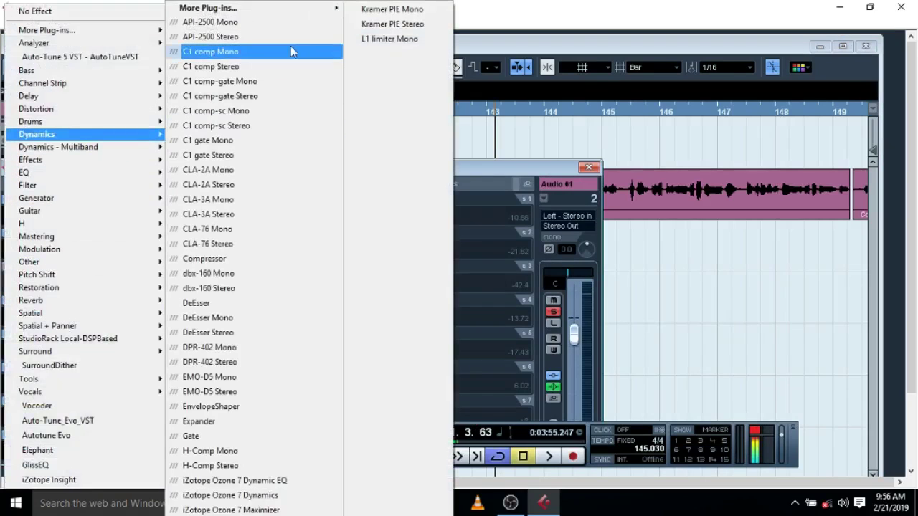
mouse_move(215, 8)
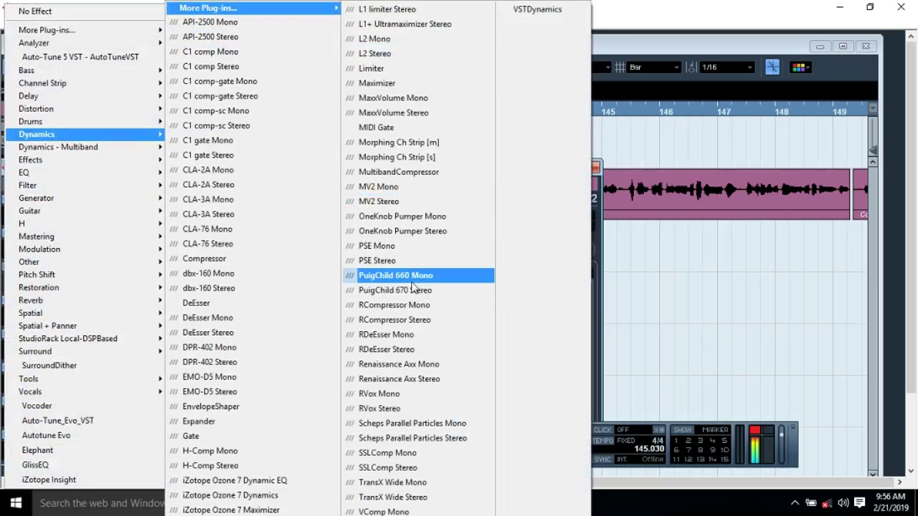
click(601, 236)
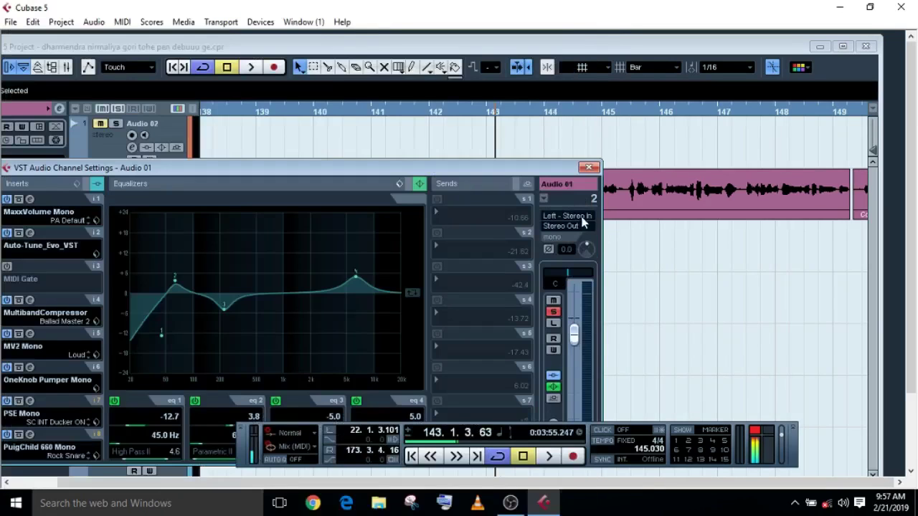
click(589, 168)
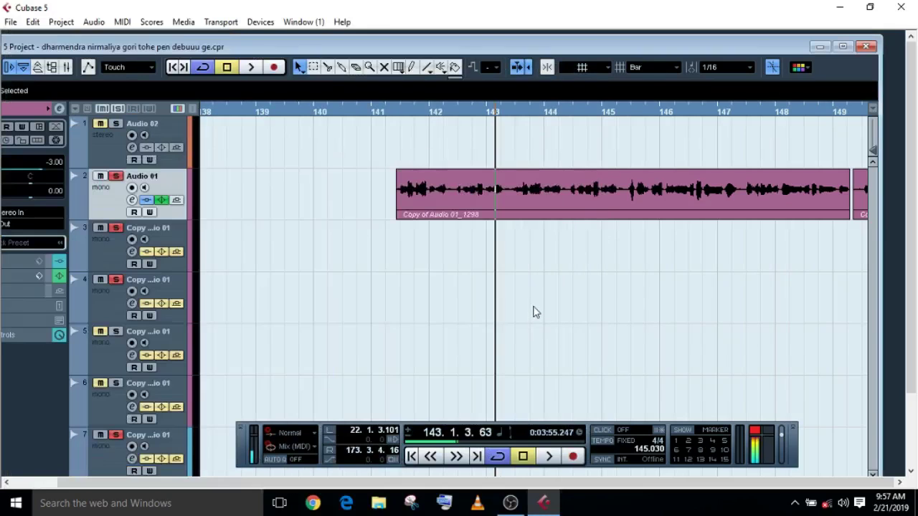